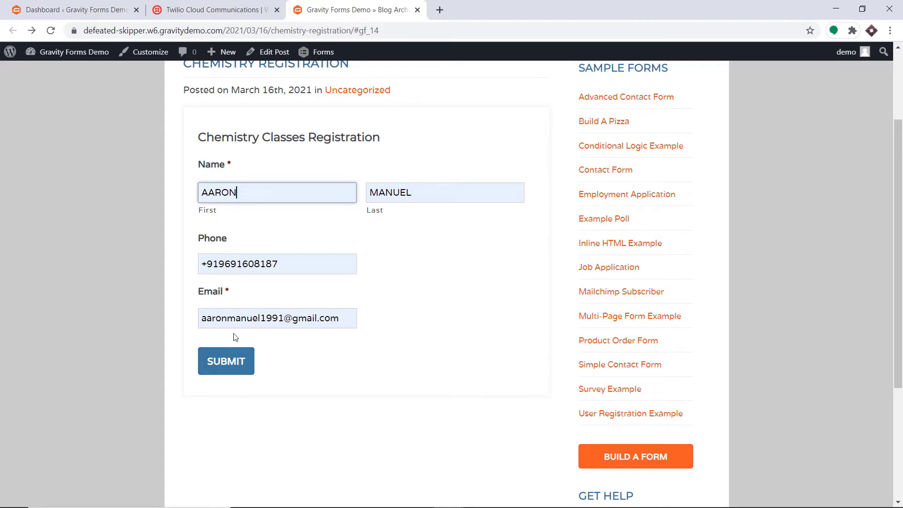
Submit the Gravity Forms registration entry, then open a fresh browser tab
left_click(232, 359)
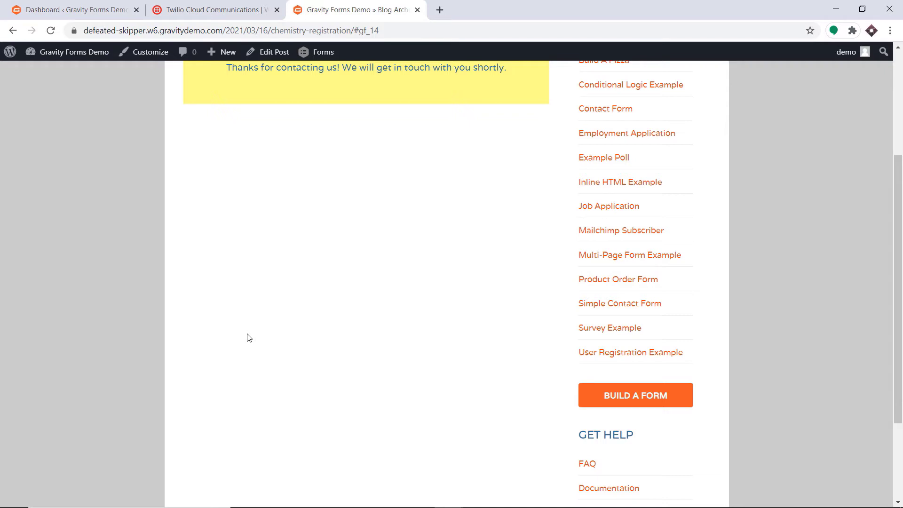
left_click(445, 8)
Load pabbly.com, sign in, and launch the Connect app from its card
type("pabbly.com")
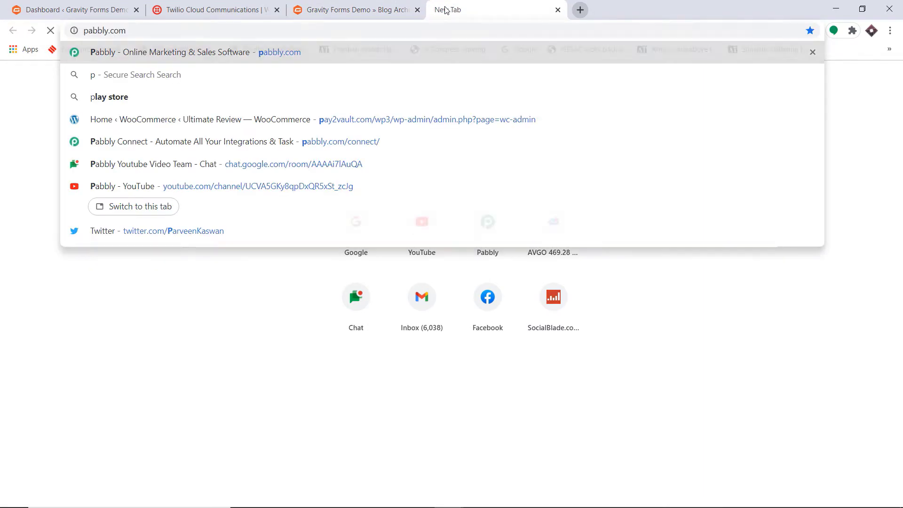
key("Return")
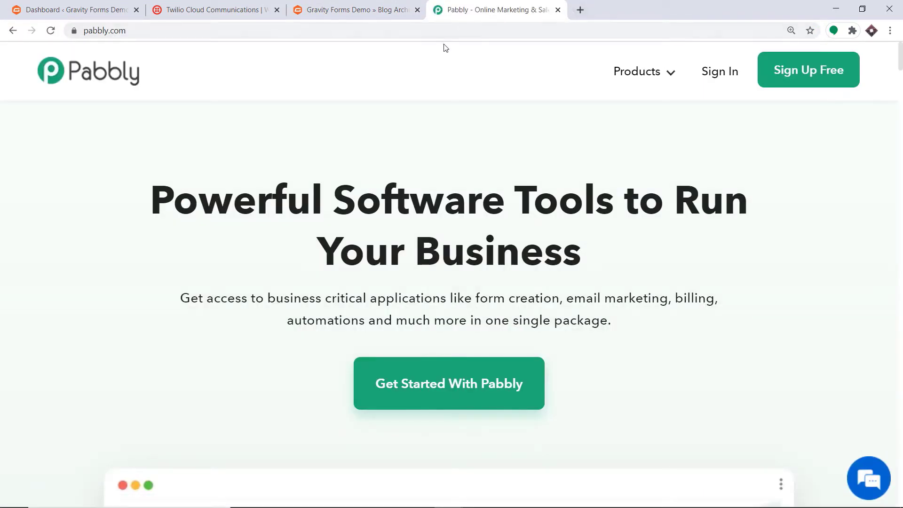
left_click(717, 76)
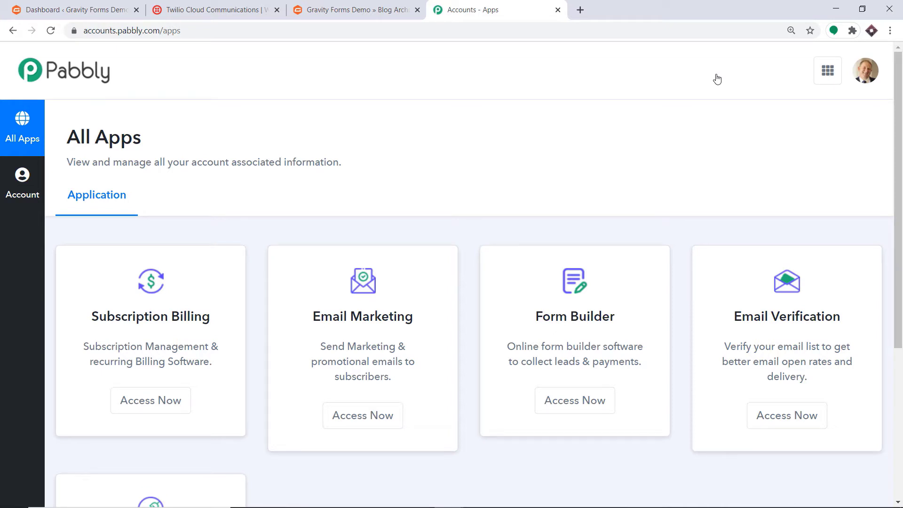
scroll(715, 80, "down", 5)
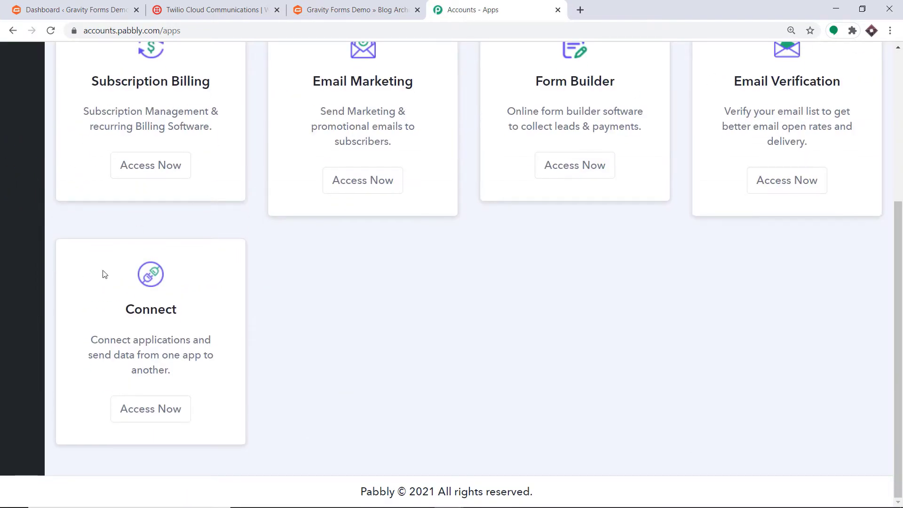
left_click(169, 407)
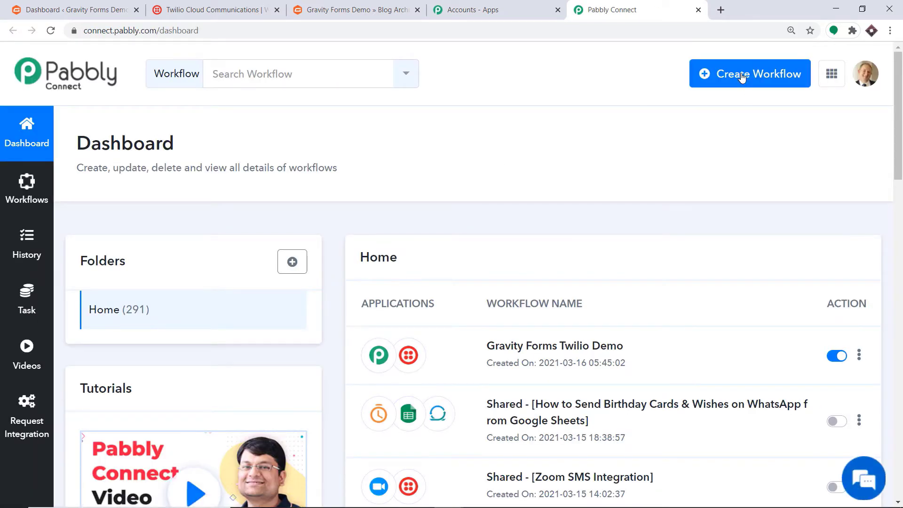
Create a new workflow named 'Gravity Forms To Twilio'
left_click(742, 77)
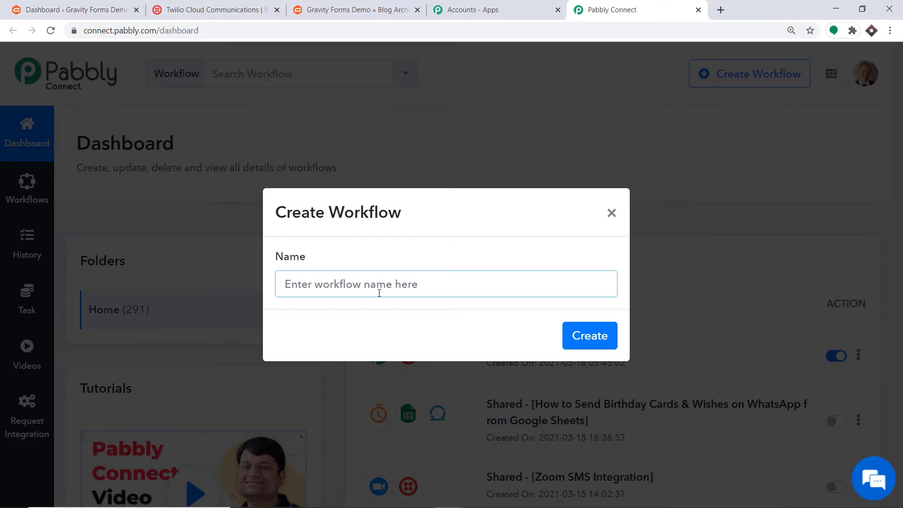
type("Gravit")
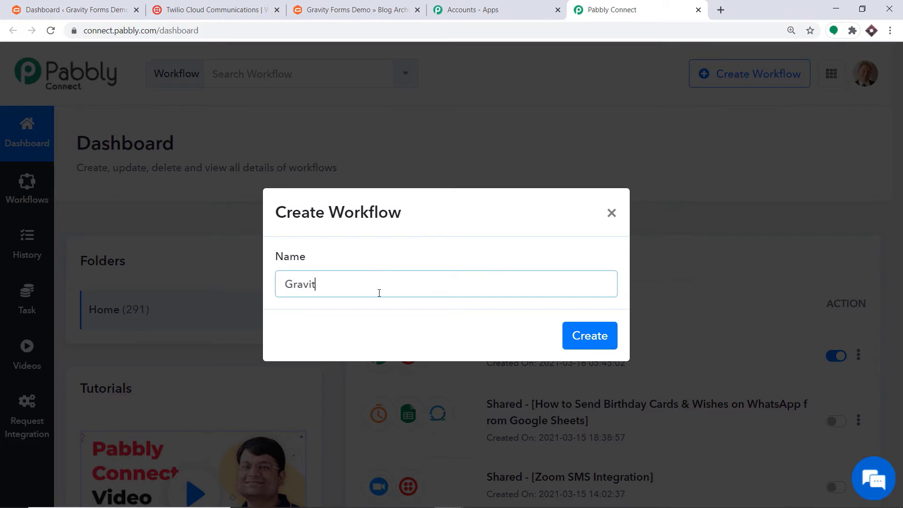
type("y Forms To Twilio")
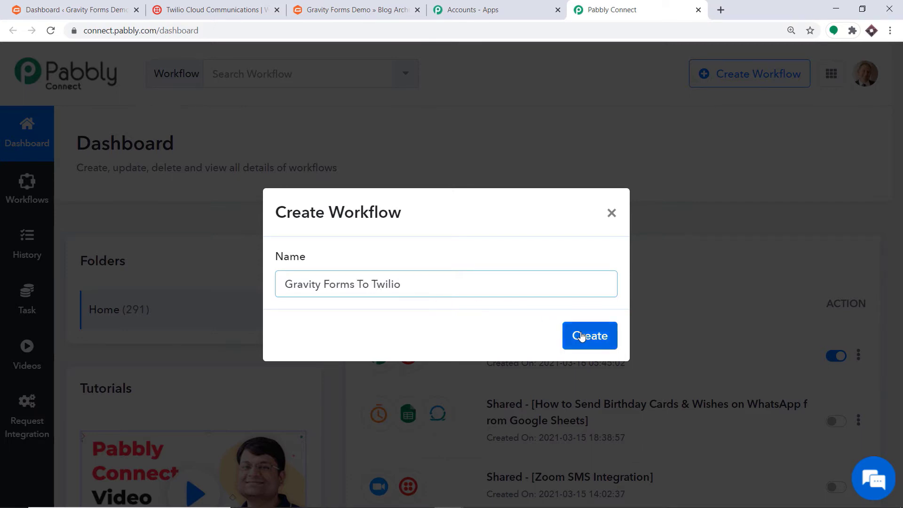
left_click(582, 335)
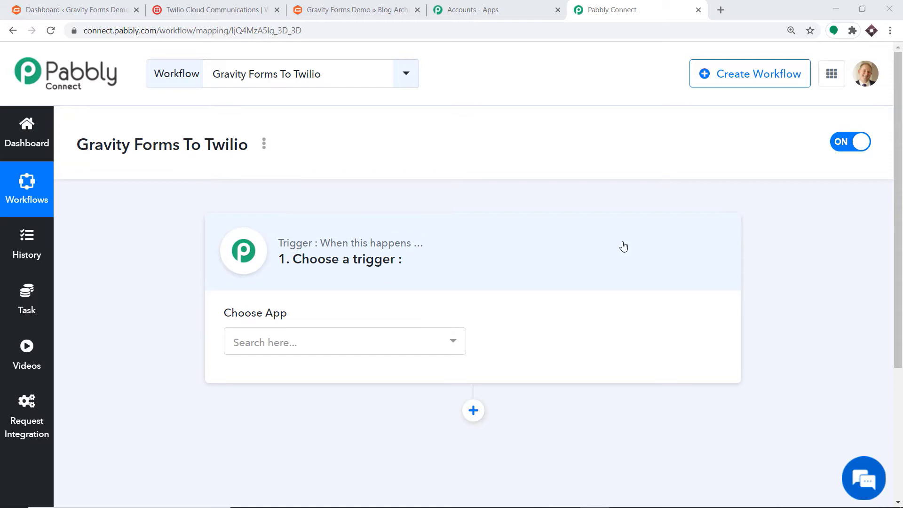
Choose Gravity Forms as the trigger app with the New Response trigger event
left_click(315, 343)
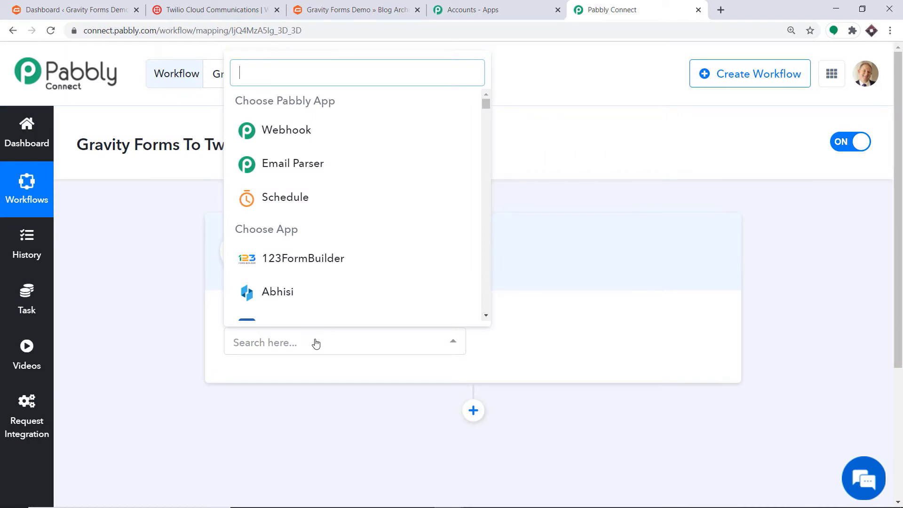
type("gravit")
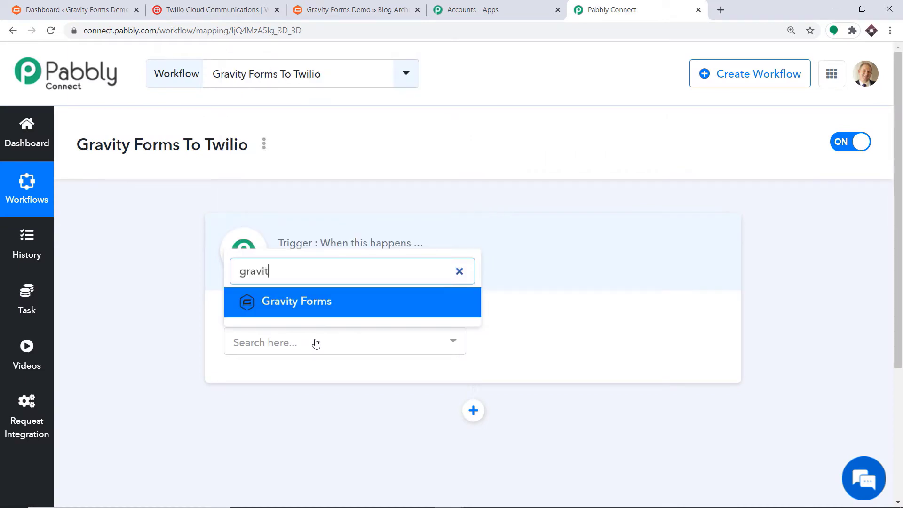
left_click(318, 302)
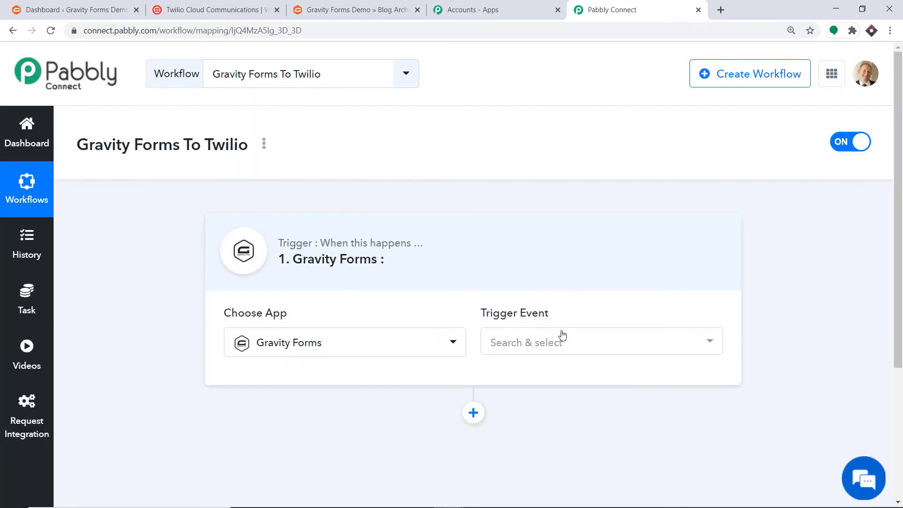
left_click(557, 343)
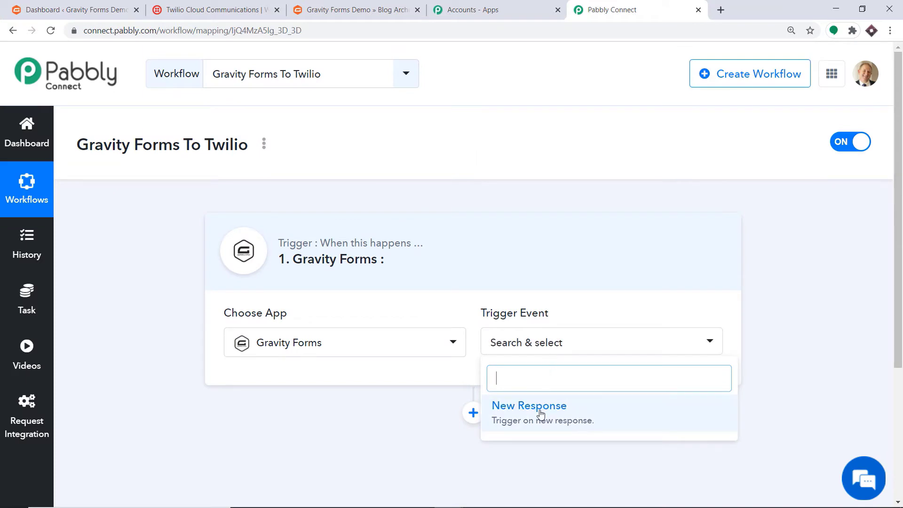
left_click(541, 414)
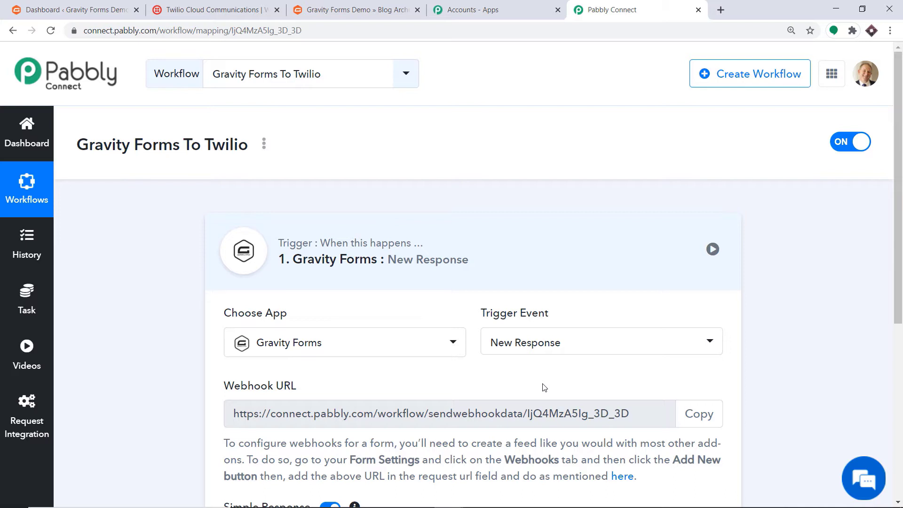
left_click(545, 347)
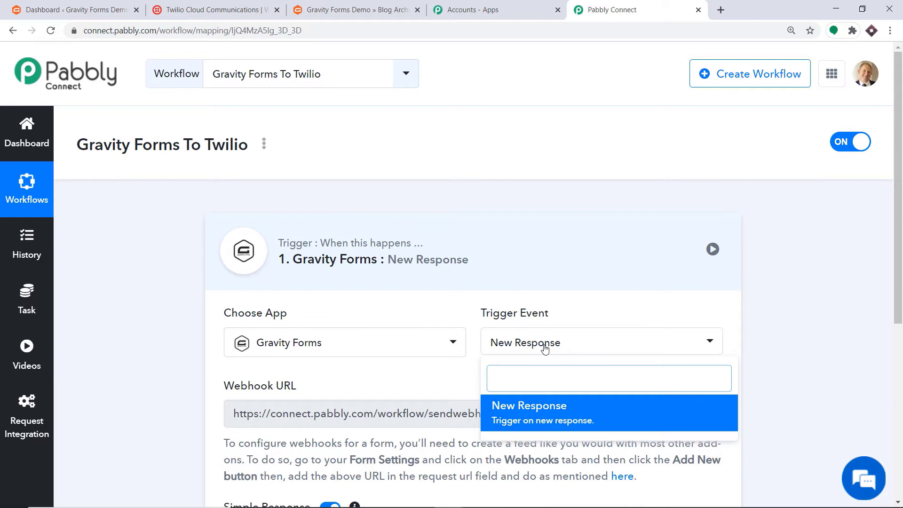
left_click(421, 376)
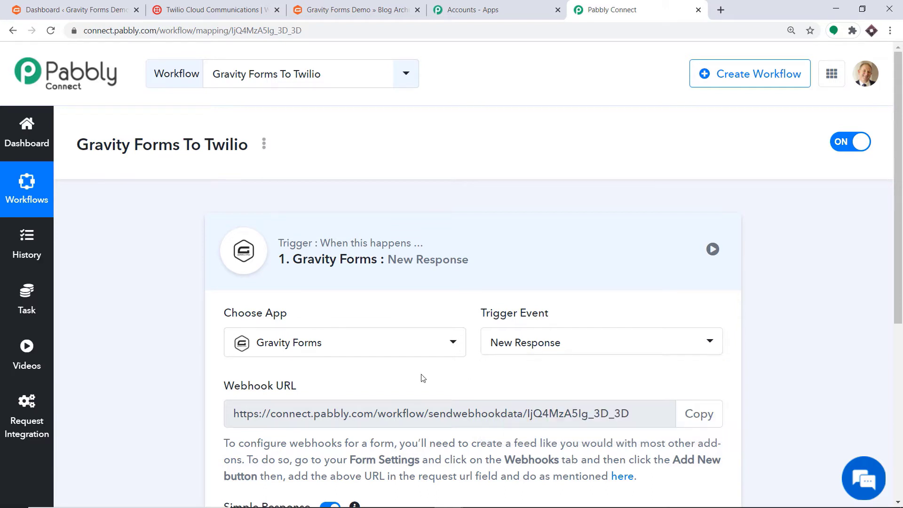
scroll(549, 282, "down", 3)
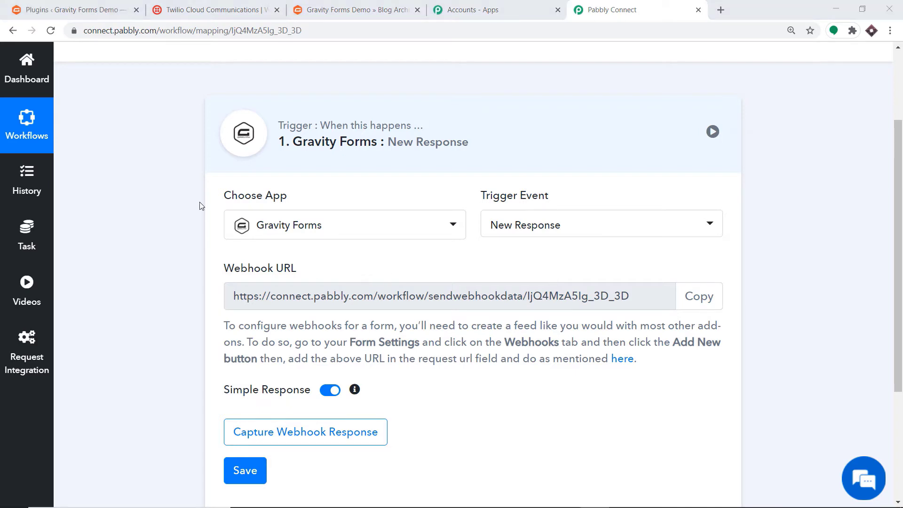
left_click(96, 7)
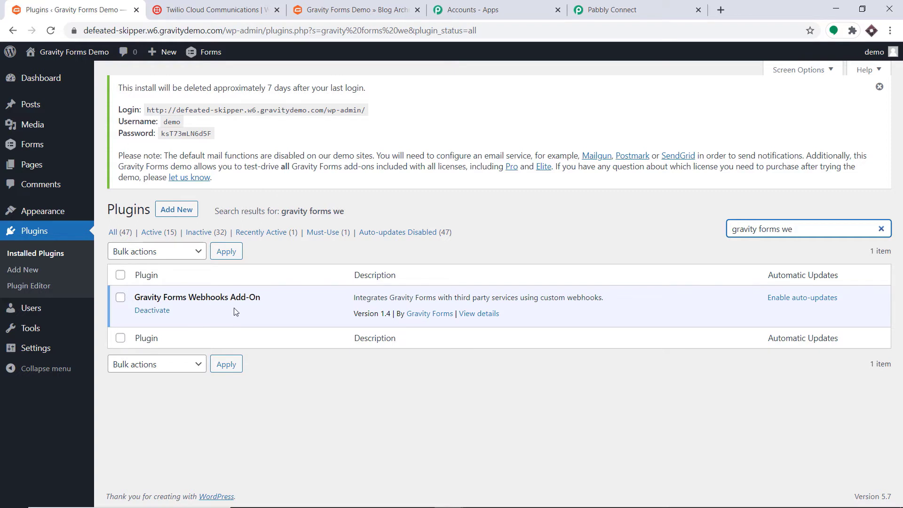
Open the Webhooks settings of the Chemistry Classes Registration form from the forms list
left_click(203, 57)
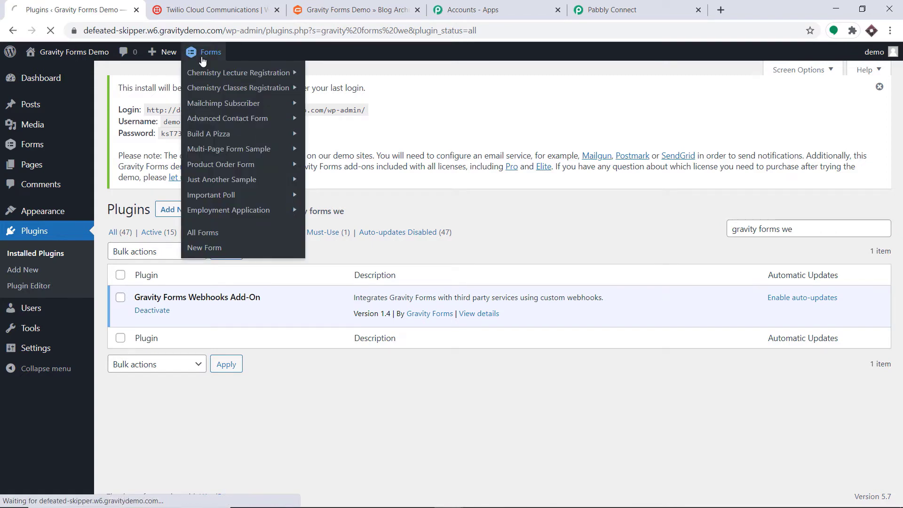
scroll(387, 188, "down", 5)
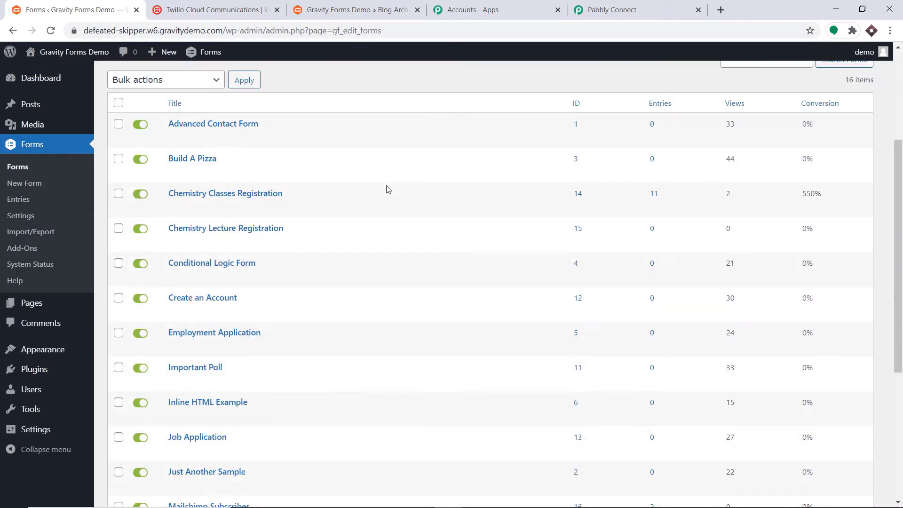
scroll(348, 179, "up", 1)
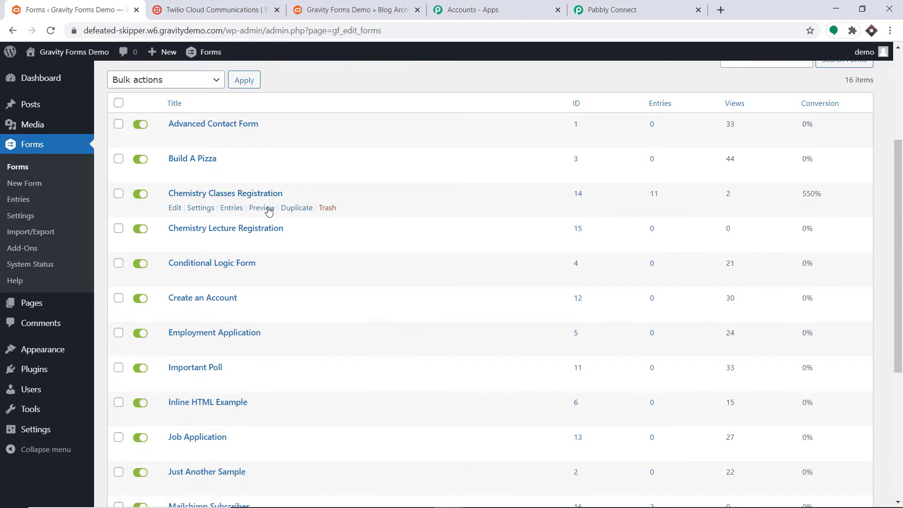
left_click(261, 208)
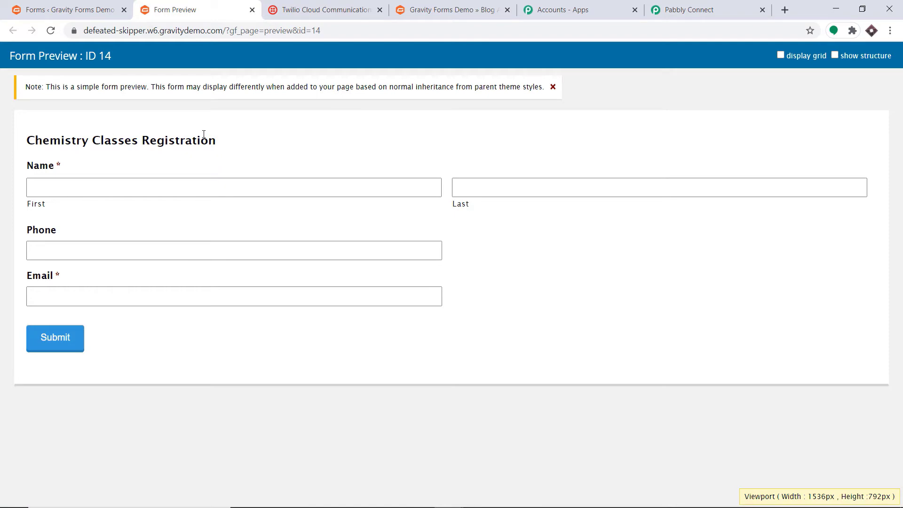
left_click(72, 6)
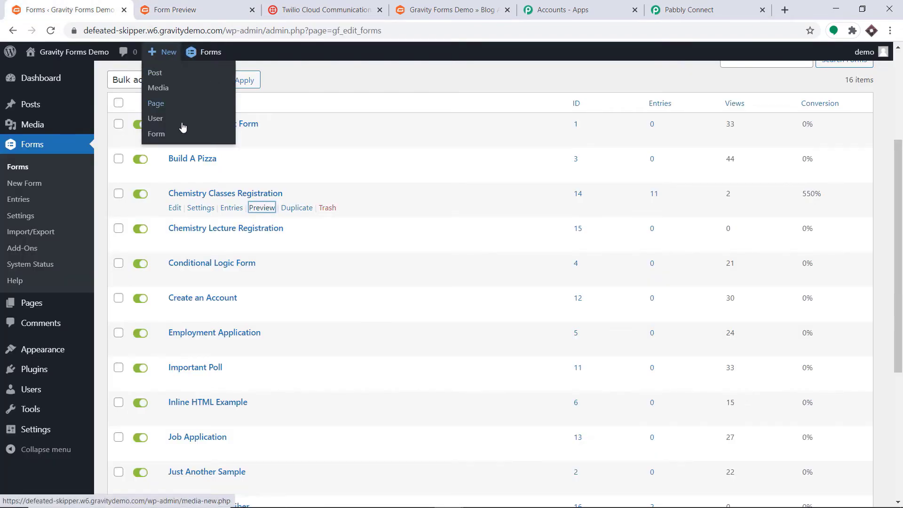
left_click(174, 209)
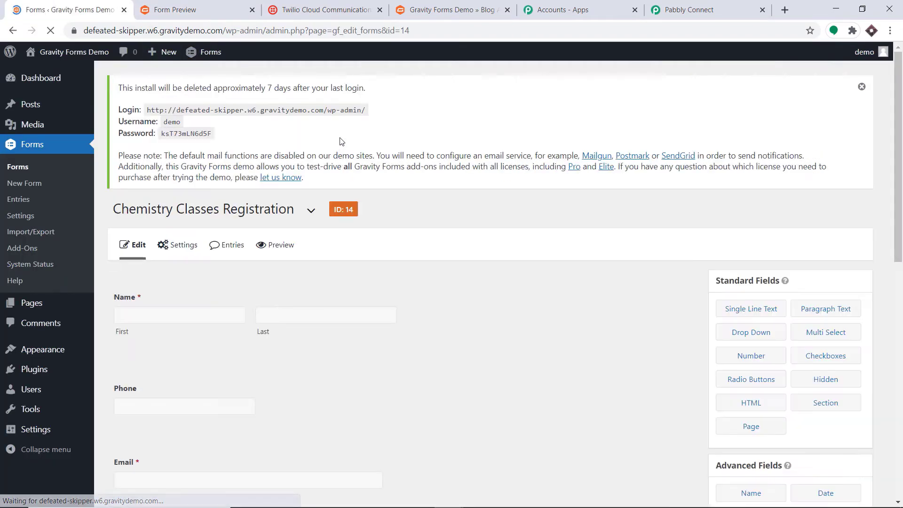
left_click(195, 251)
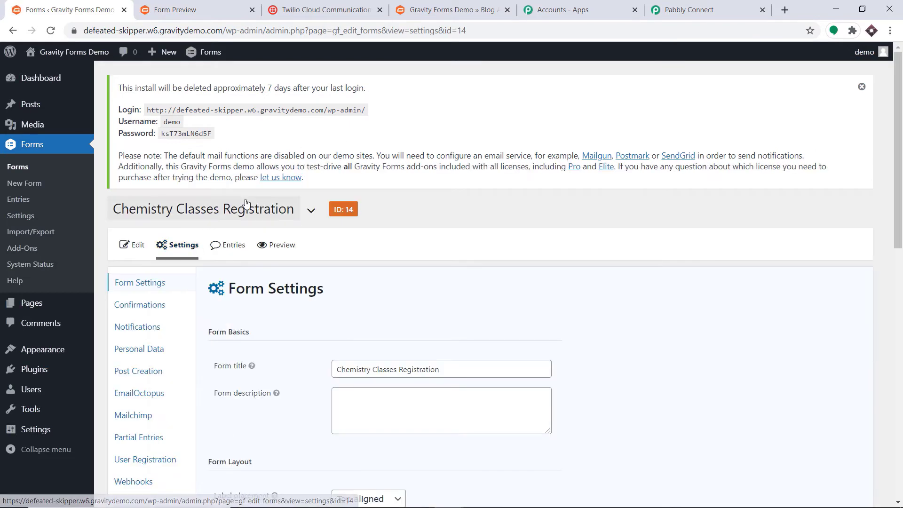
scroll(230, 228, "down", 3)
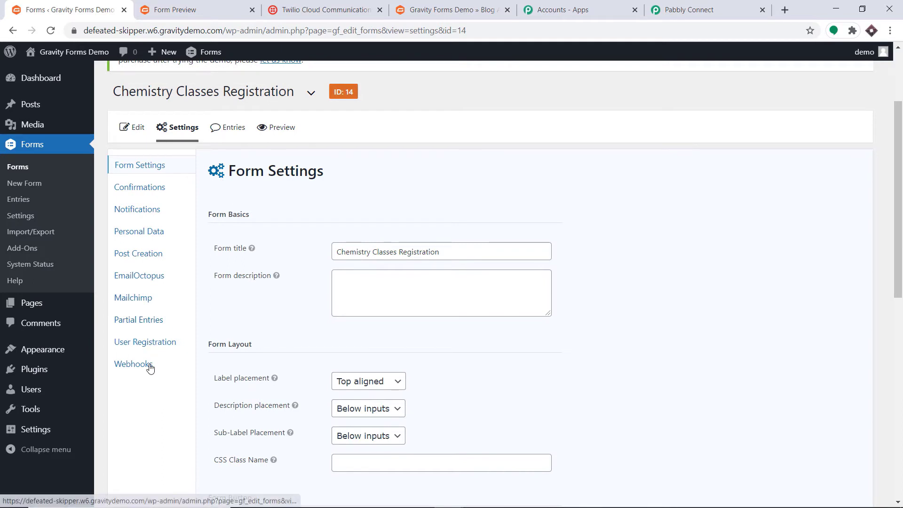
left_click(126, 369)
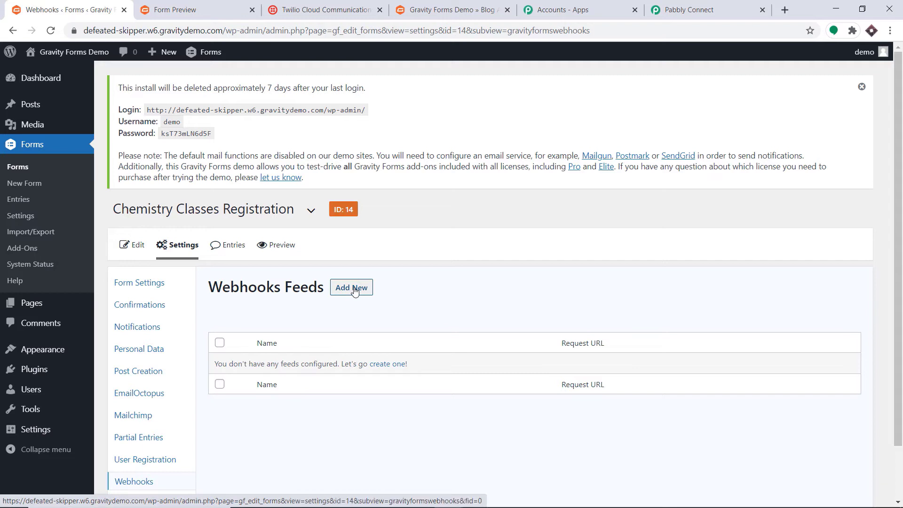
Add a new webhooks feed and name it SMS DATA
left_click(354, 290)
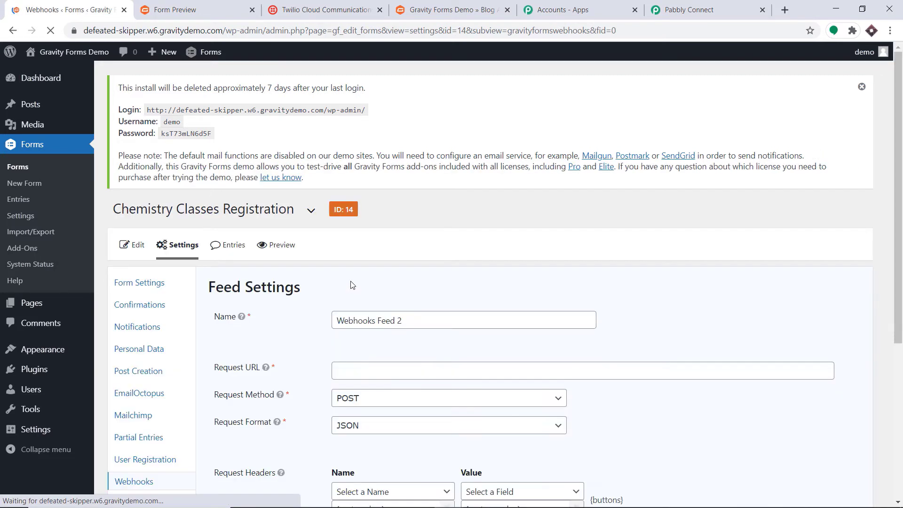
left_click_drag(401, 320, 322, 325)
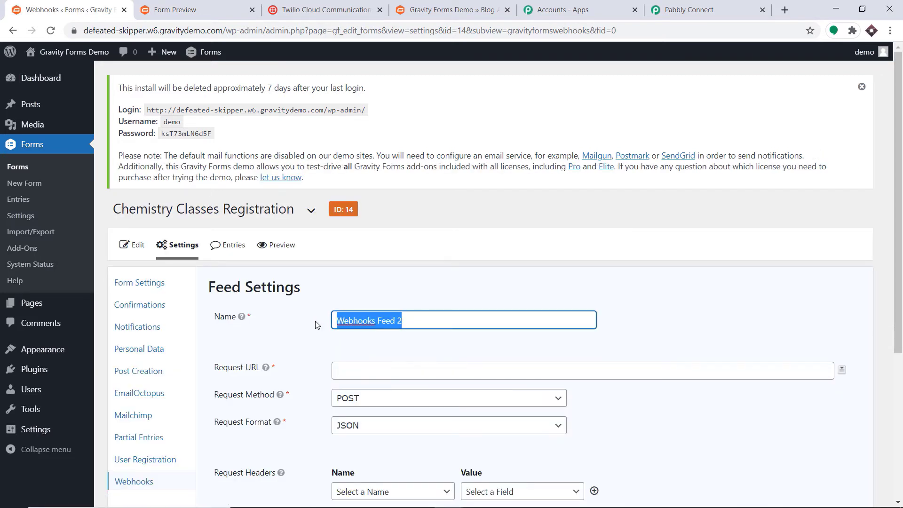
key("BackSpace")
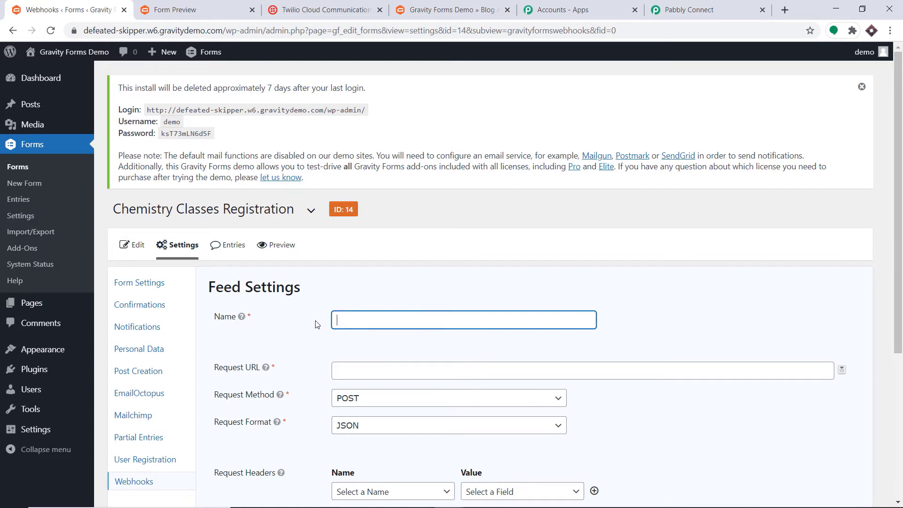
type("SMSM")
type("DATA")
scroll(492, 247, "down", 3)
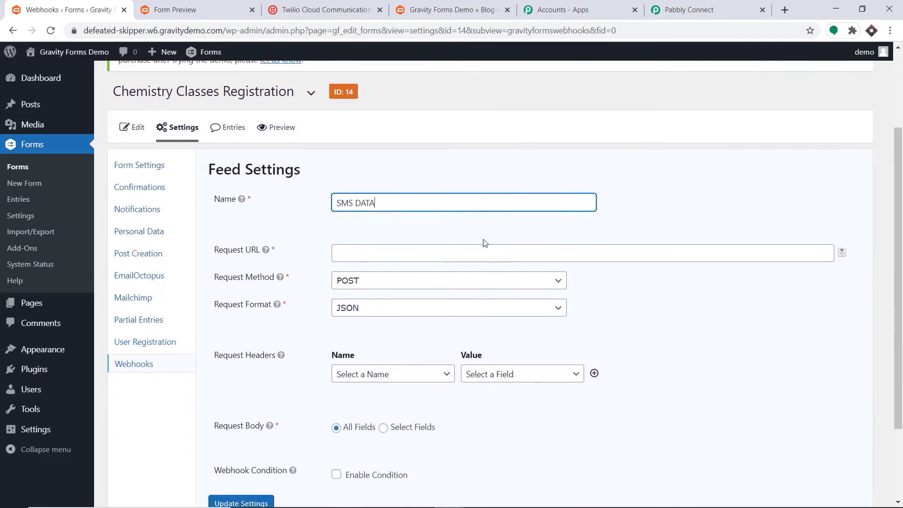
left_click(443, 239)
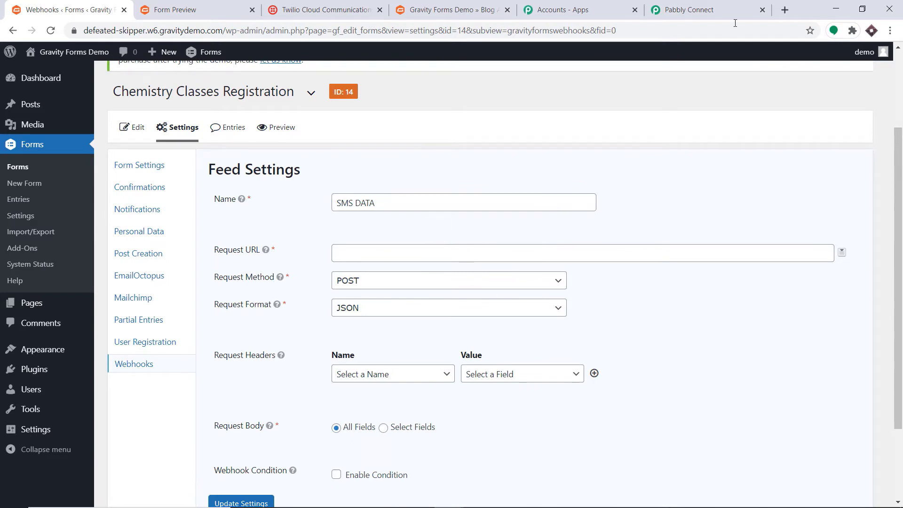
Paste Pabbly's webhook URL as the feed's Request URL and update the settings
left_click(713, 6)
left_click(701, 299)
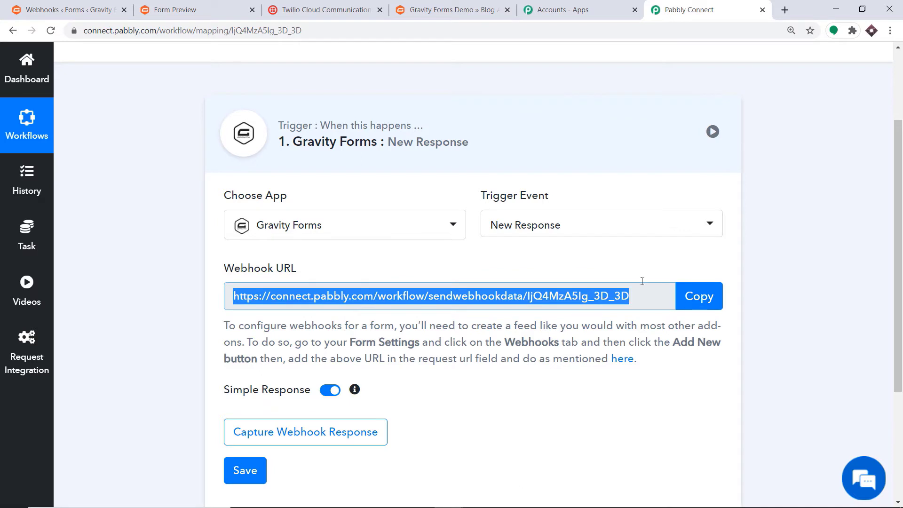
left_click(70, 9)
left_click(371, 252)
right_click(371, 253)
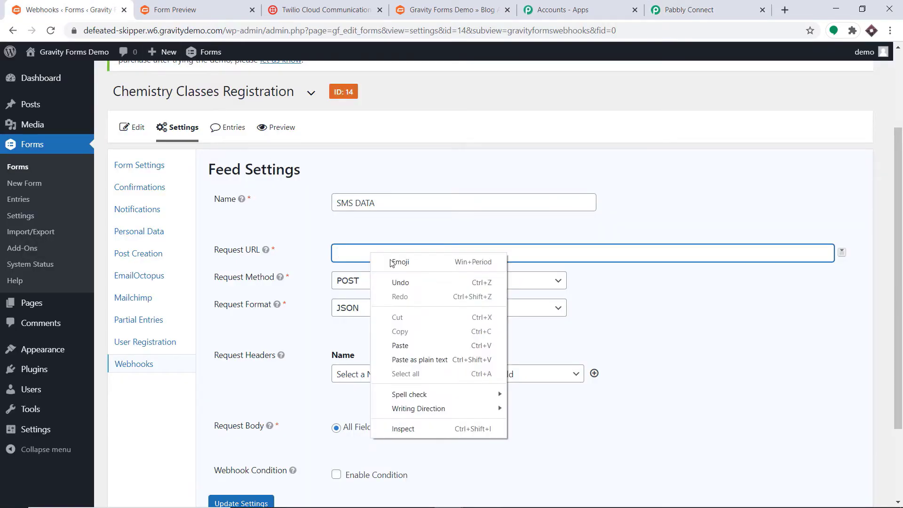
left_click(419, 345)
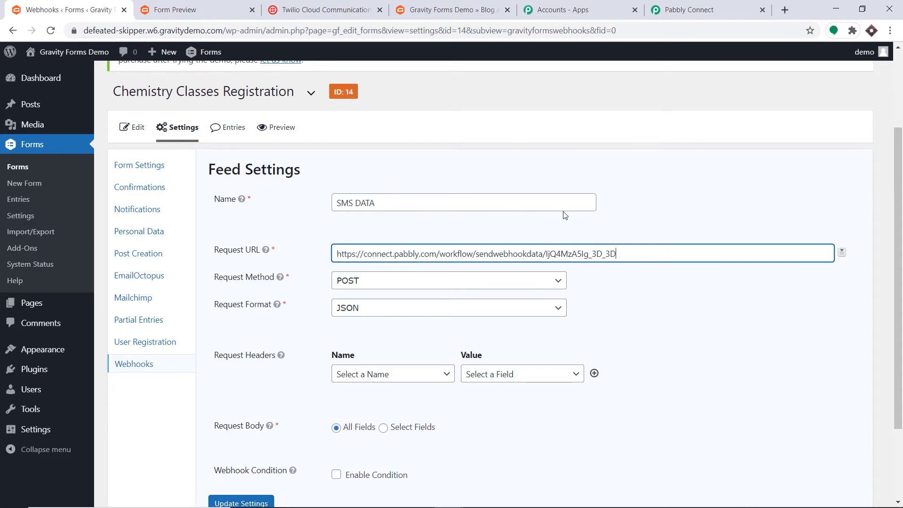
scroll(654, 198, "down", 1)
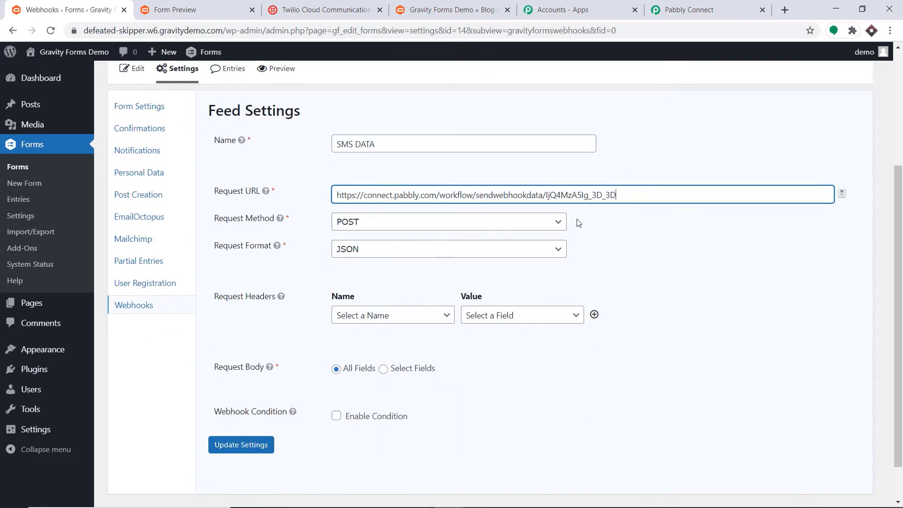
scroll(580, 225, "down", 1)
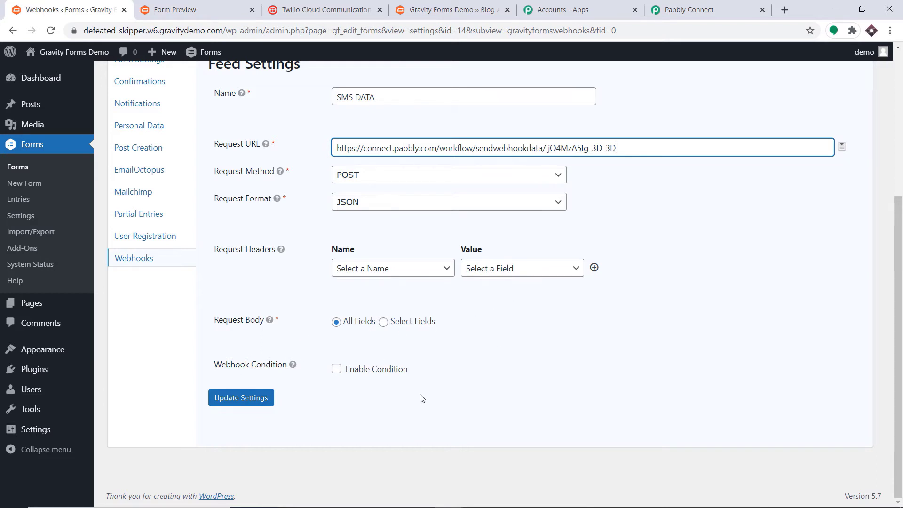
left_click(241, 398)
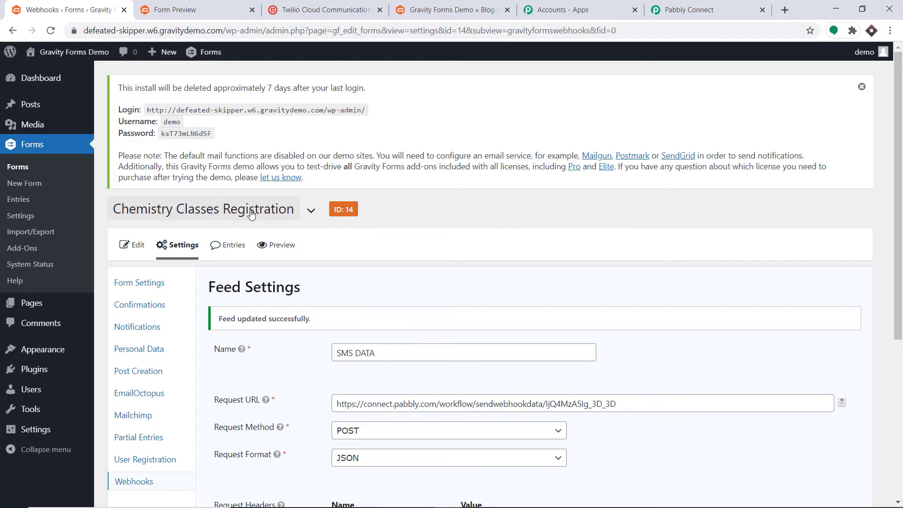
Make Pabbly Connect start capturing the webhook response
left_click(690, 9)
scroll(316, 329, "down", 3)
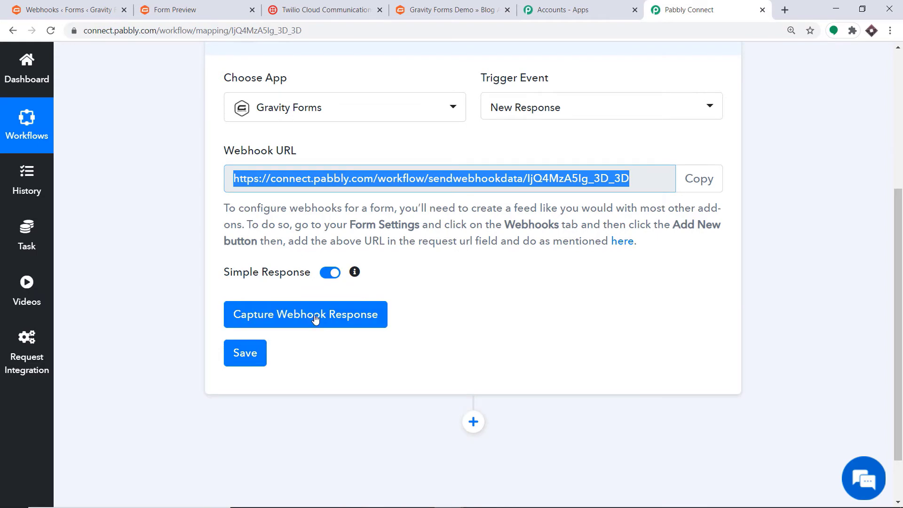
left_click(315, 316)
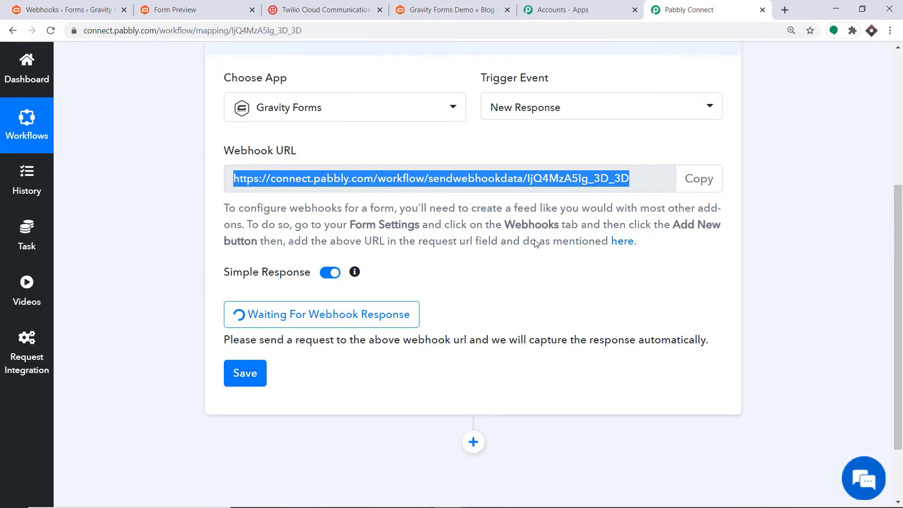
left_click(70, 9)
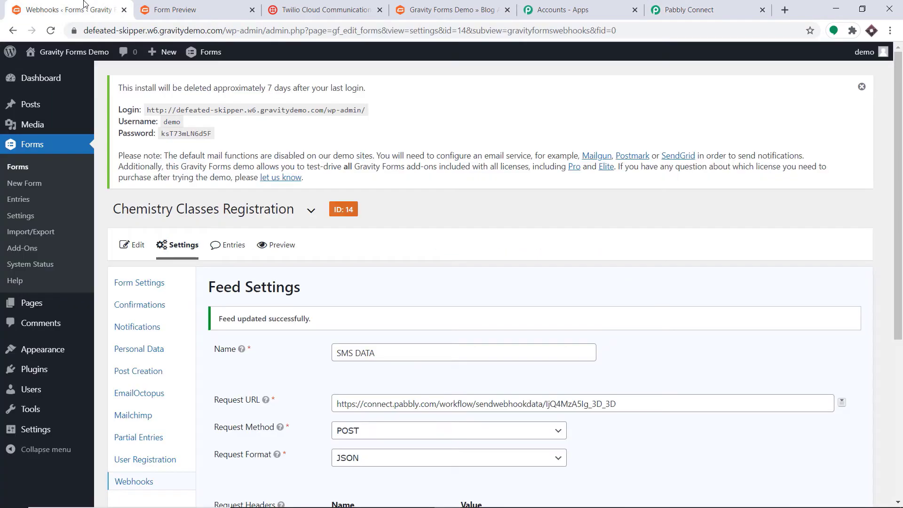
Start a new post in another tab titled 'Chemistry Admission'
mouse_move(78, 106)
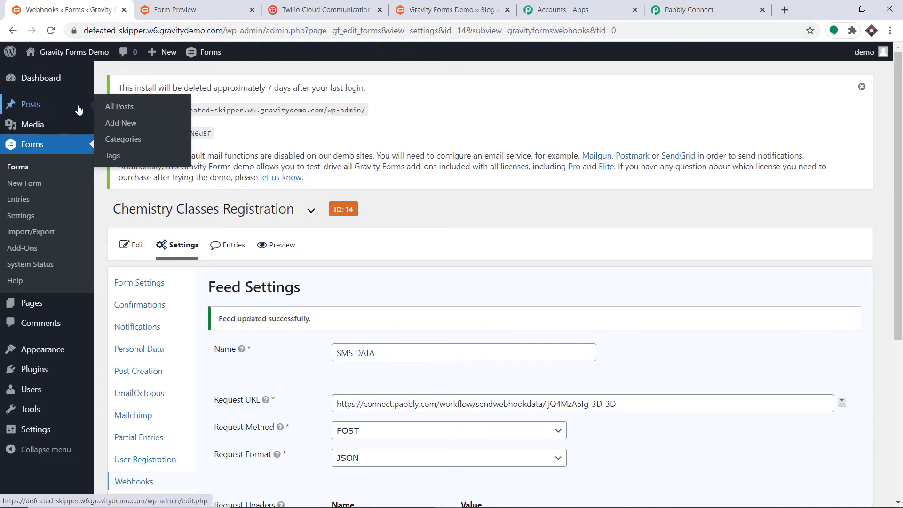
right_click(113, 123)
left_click(137, 125)
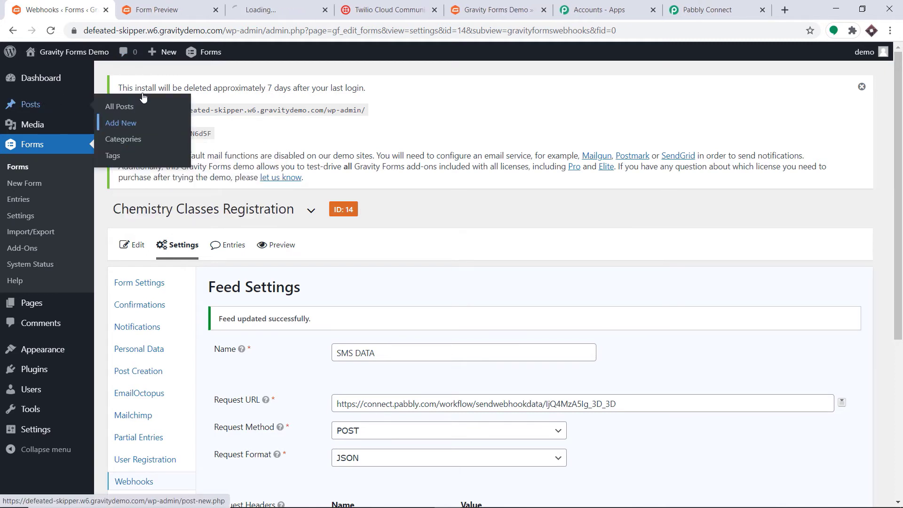
left_click(258, 4)
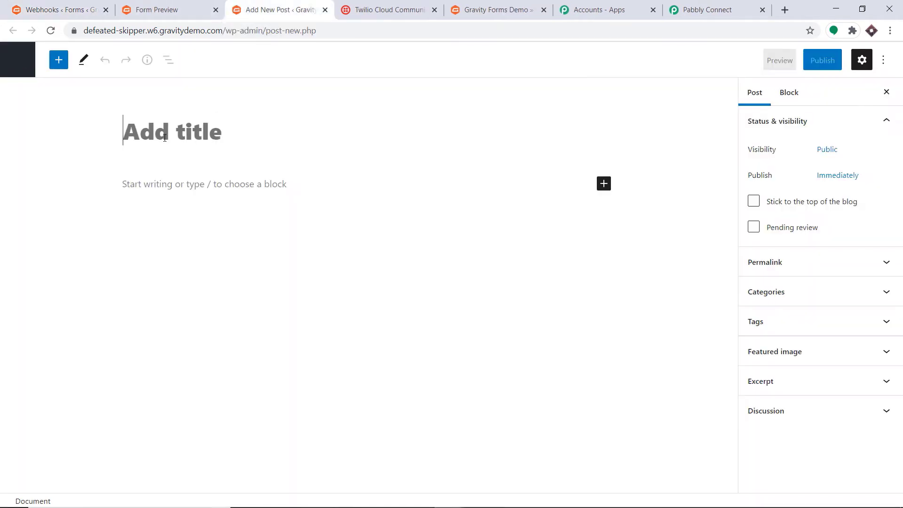
type("C")
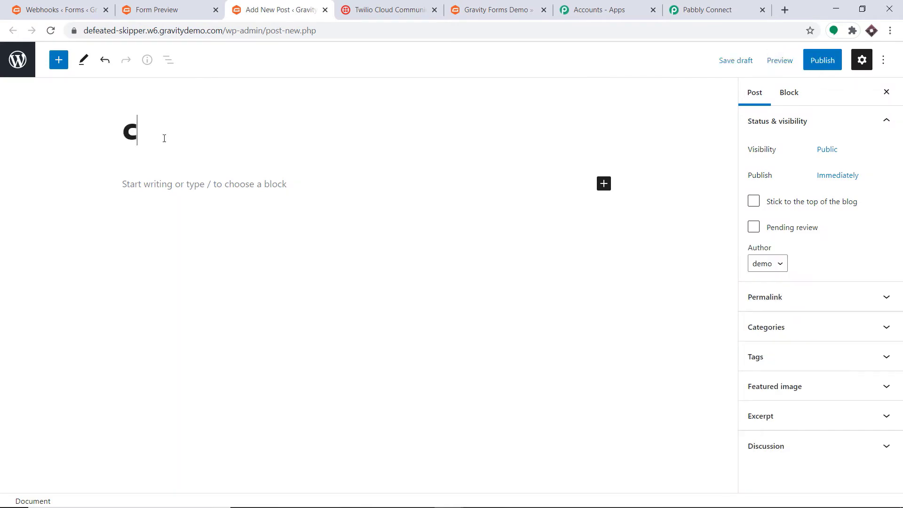
type("hemistry ")
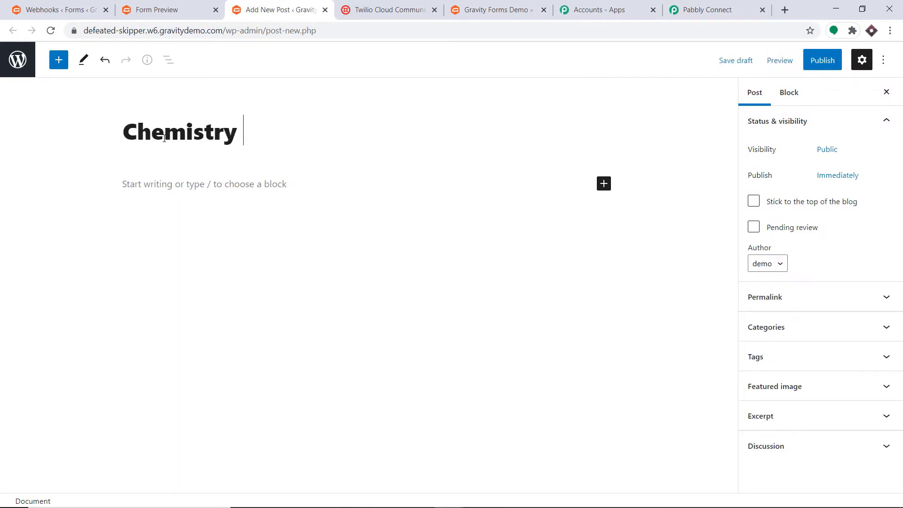
type("Admission")
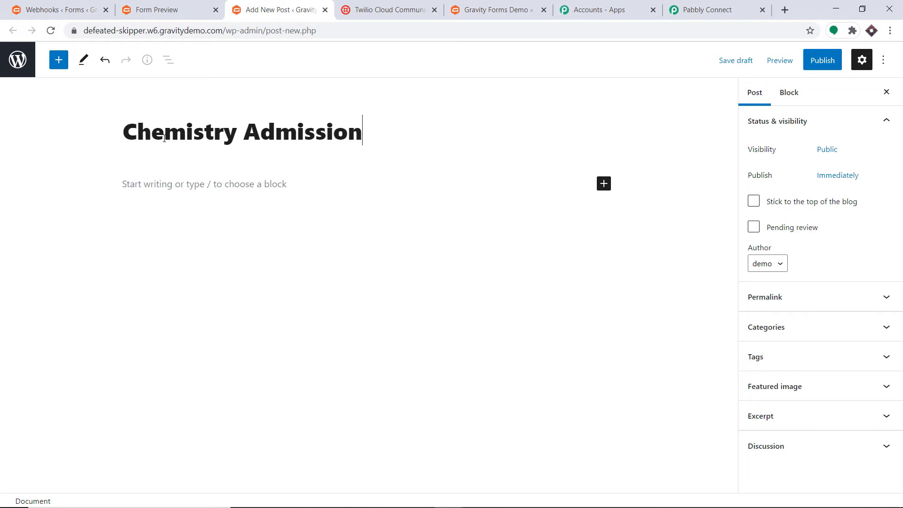
Embed the Chemistry Classes Registration form via a Form block and publish the post
left_click(604, 184)
left_click(644, 273)
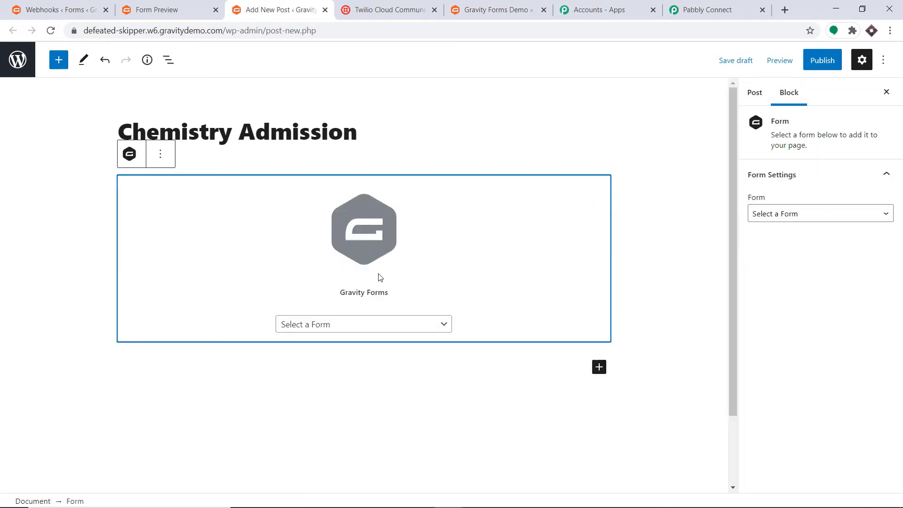
left_click(363, 330)
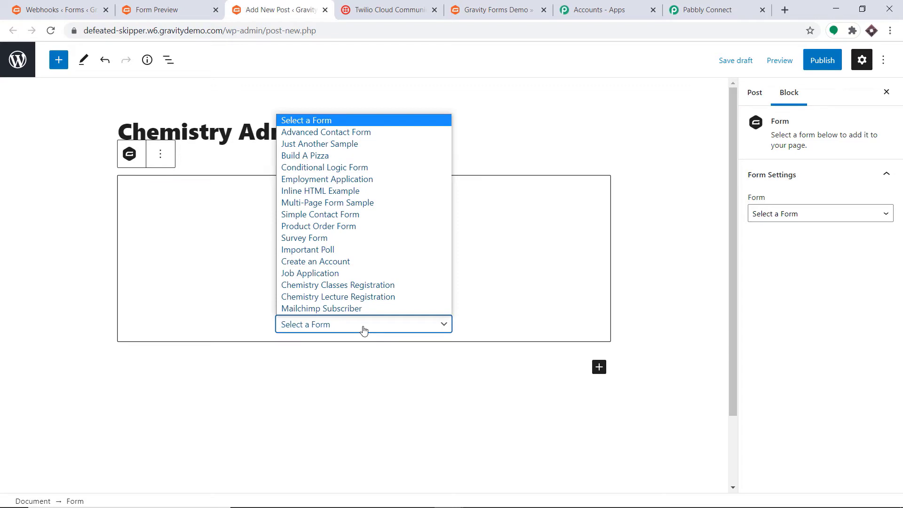
left_click(363, 285)
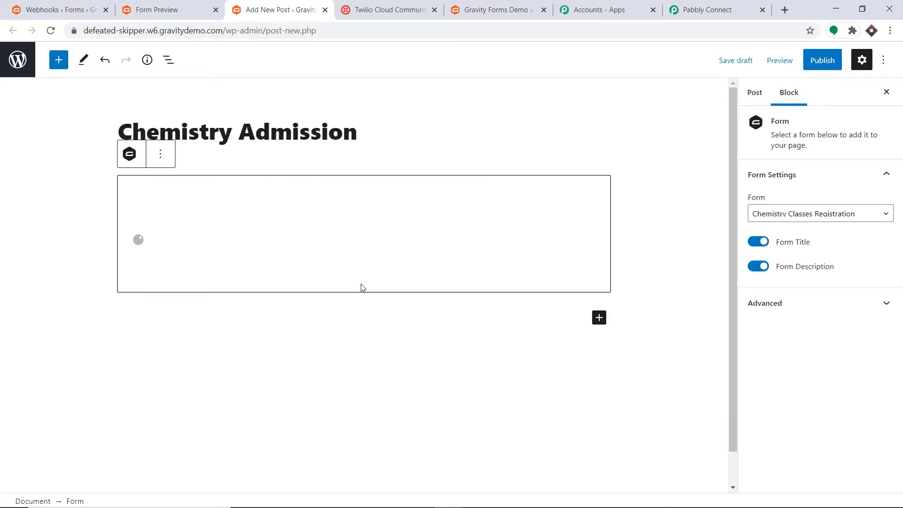
left_click(823, 64)
left_click(782, 61)
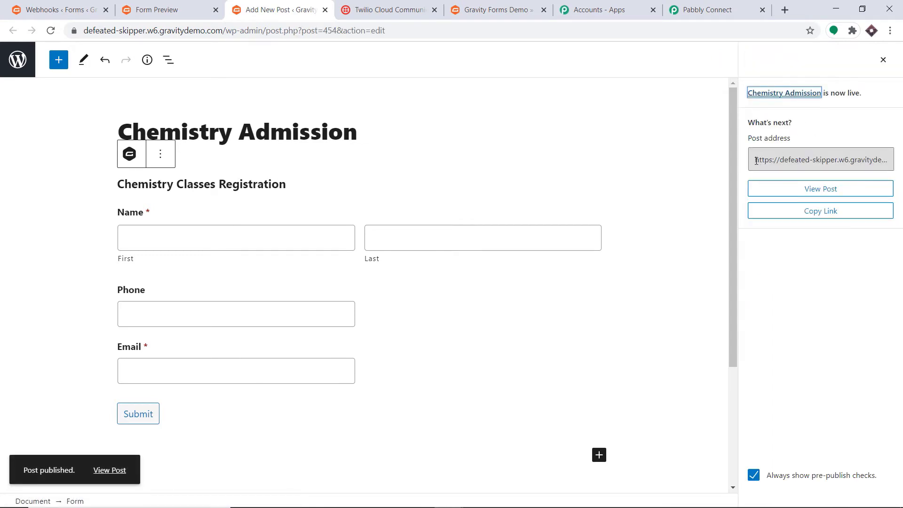
Copy the published post's address into a new browser tab
left_click(756, 161)
right_click(881, 167)
left_click(875, 165)
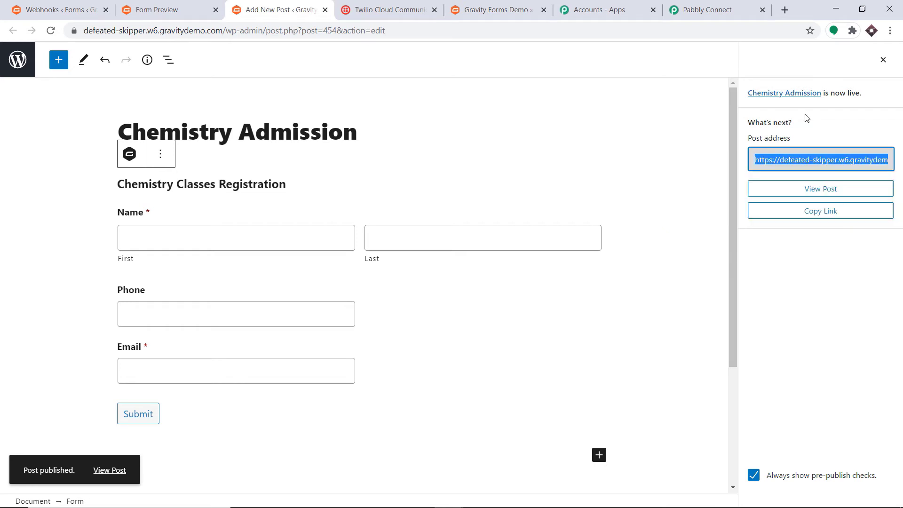
left_click(786, 12)
key("ctrl+v")
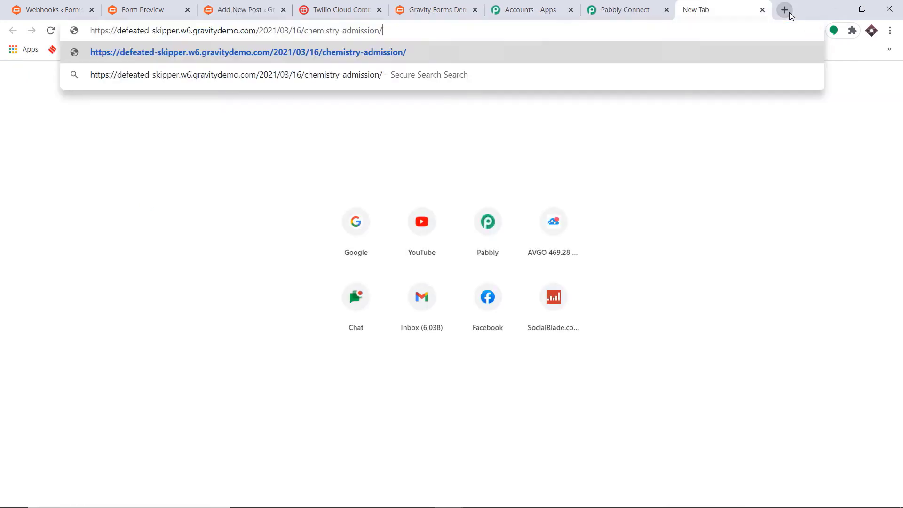
Load the post, fill in name, email and phone number, and submit the form
key("Return")
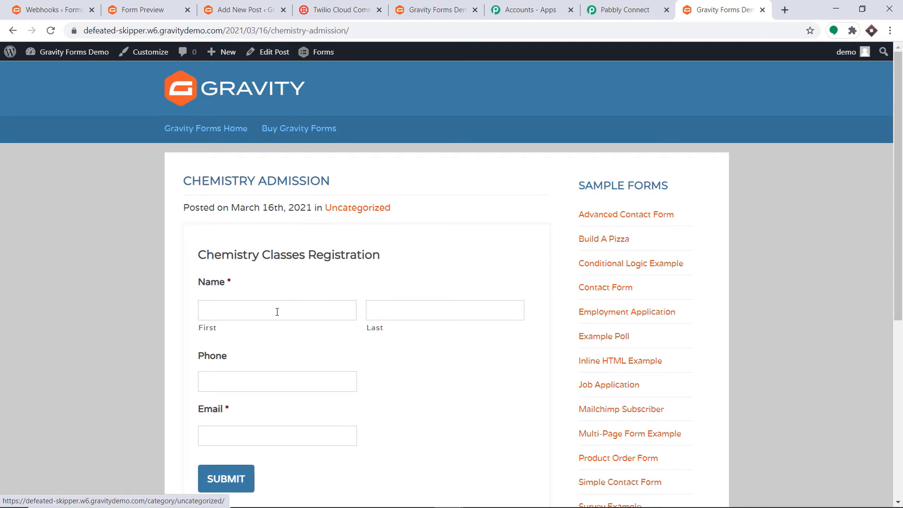
left_click(276, 309)
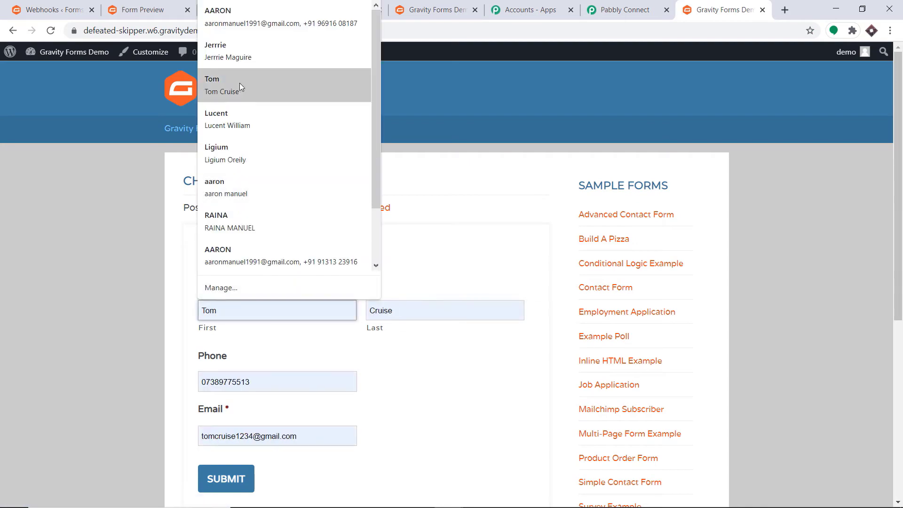
left_click(237, 51)
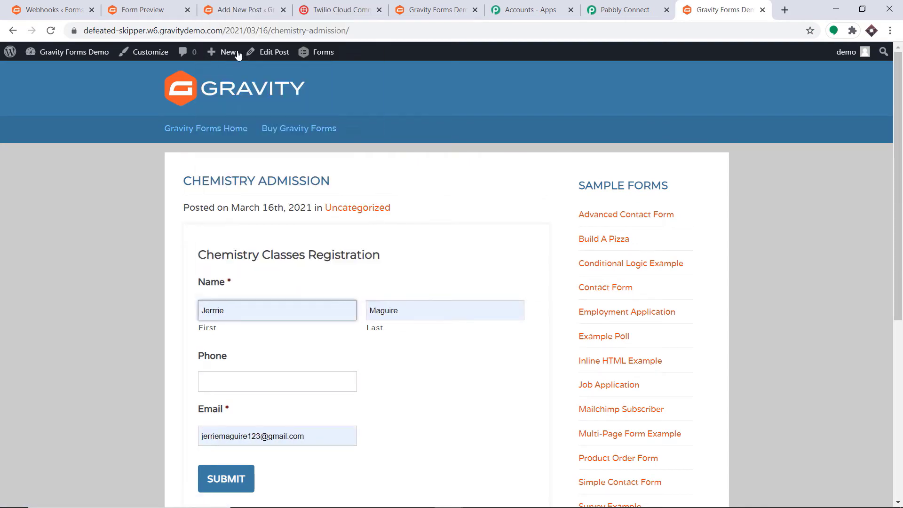
left_click(231, 381)
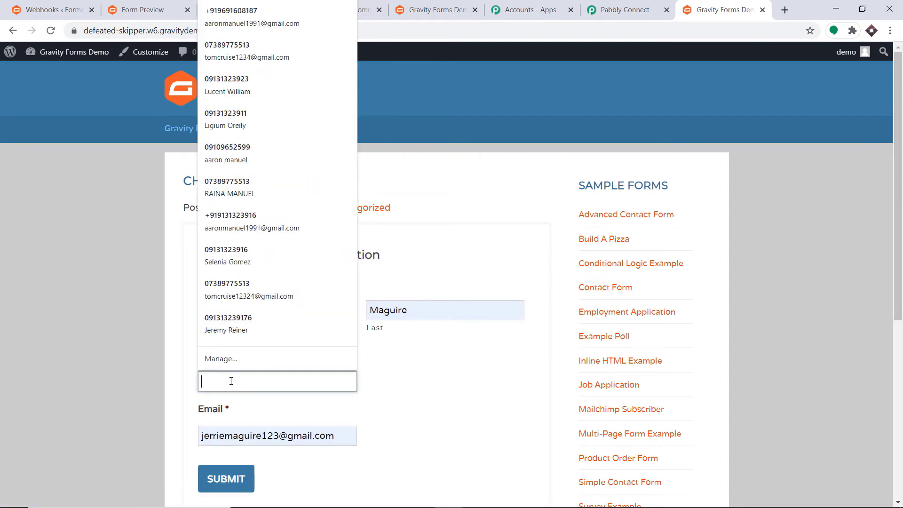
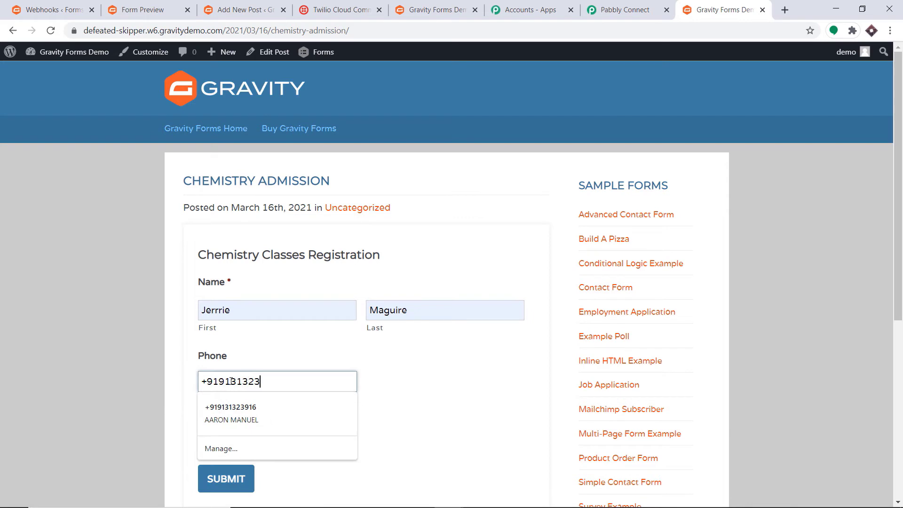
left_click(469, 361)
scroll(468, 353, "down", 2)
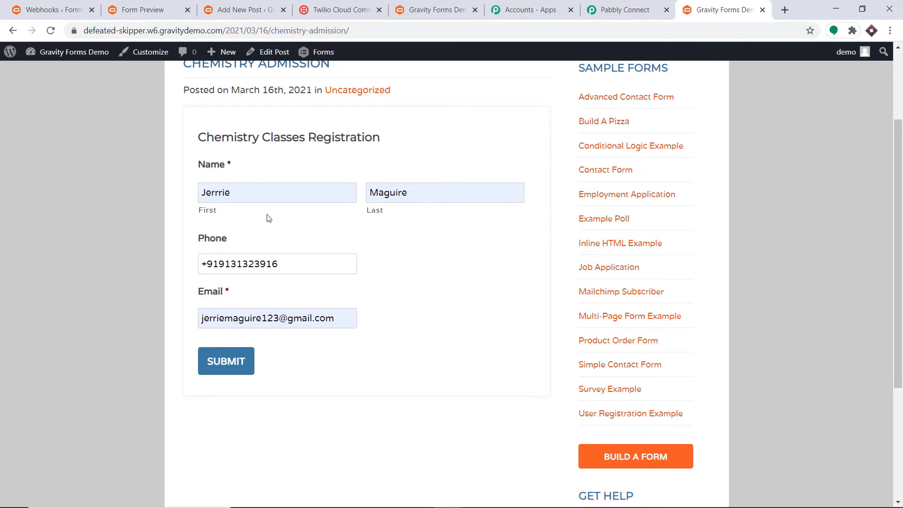
left_click(236, 360)
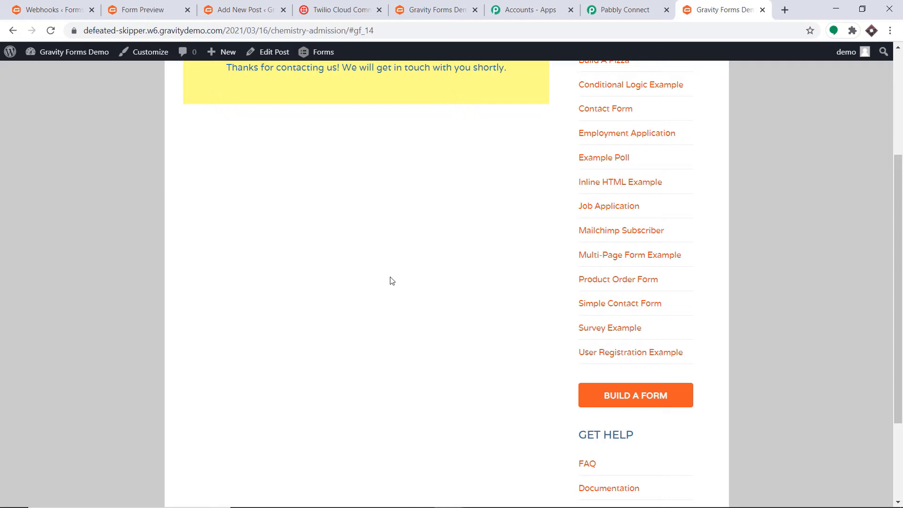
Review the captured name, phone and email in the webhook response, then add an action step
left_click(607, 10)
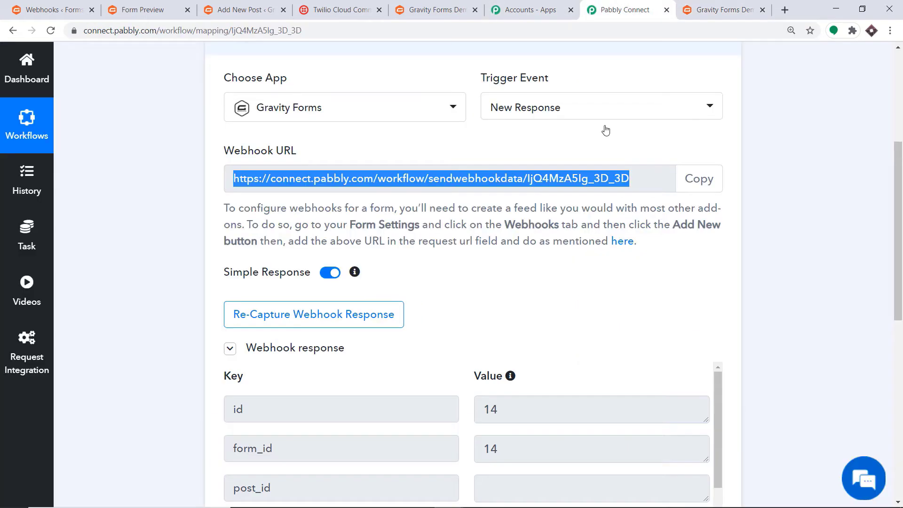
scroll(760, 262, "down", 7)
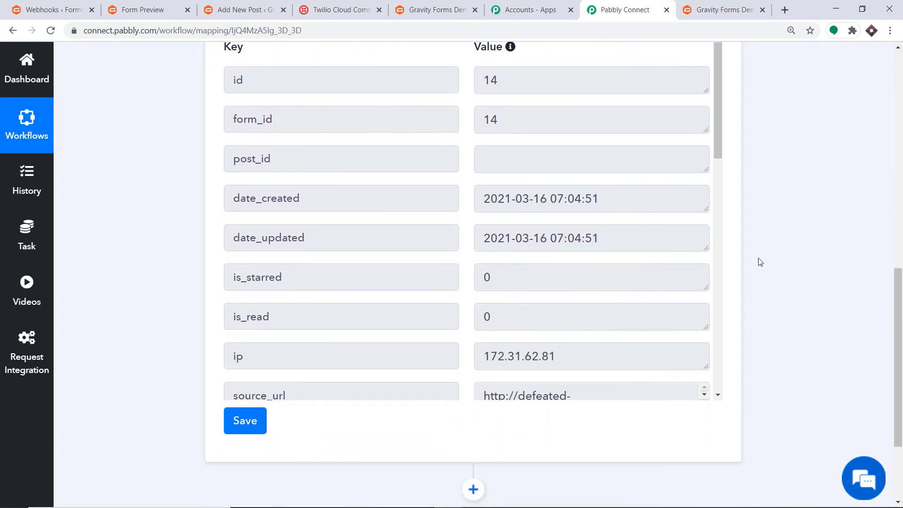
scroll(503, 183, "down", 12)
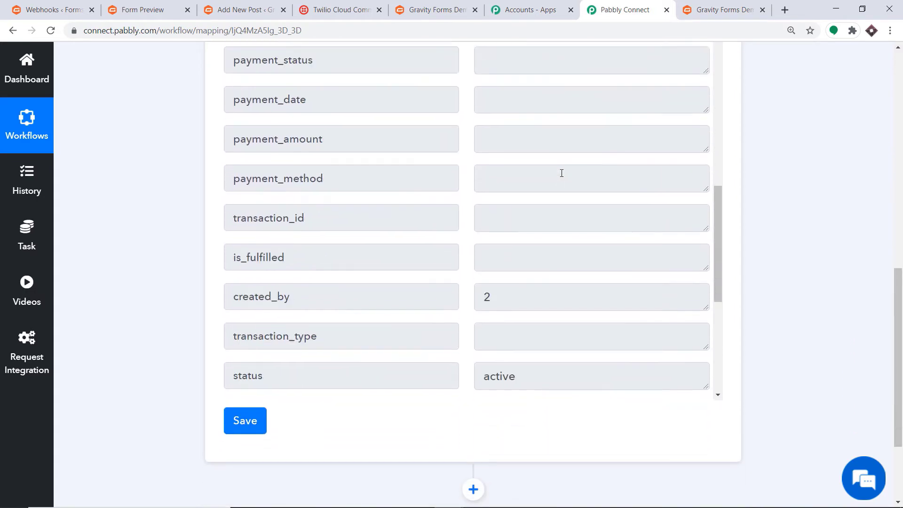
scroll(562, 173, "down", 3)
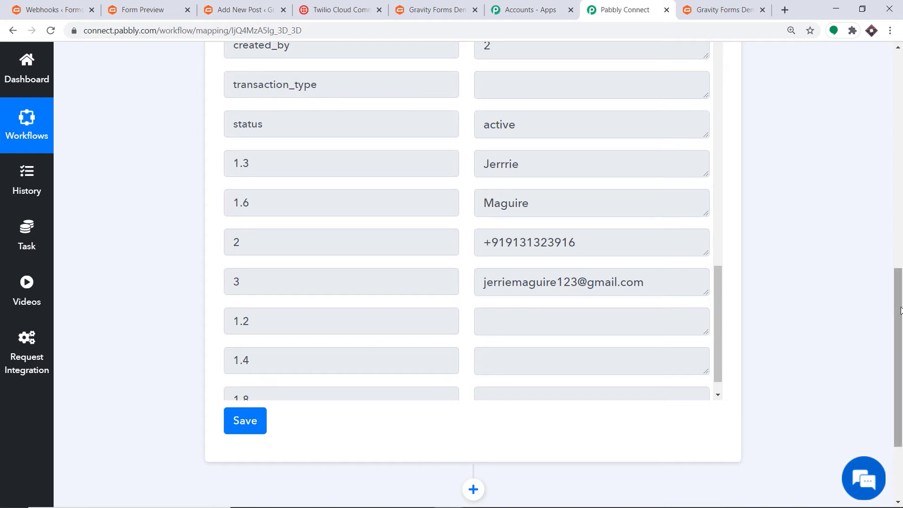
scroll(676, 248, "down", 3)
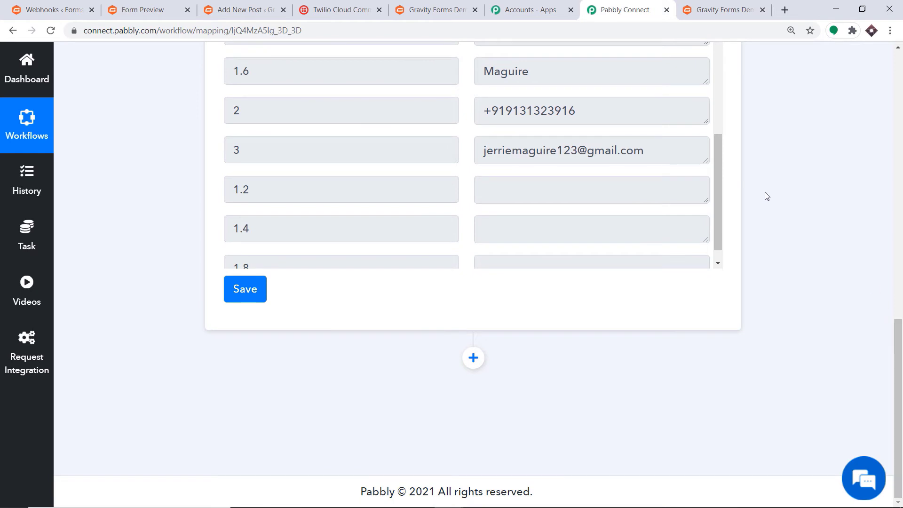
left_click(473, 360)
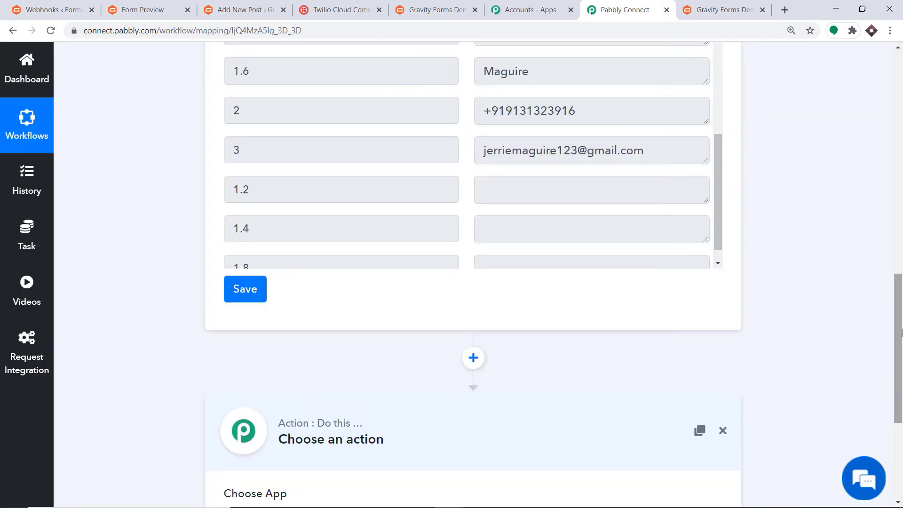
Set the action to Twilio's Send SMS Message event and begin connecting the Twilio account
left_click_drag(899, 329, 900, 430)
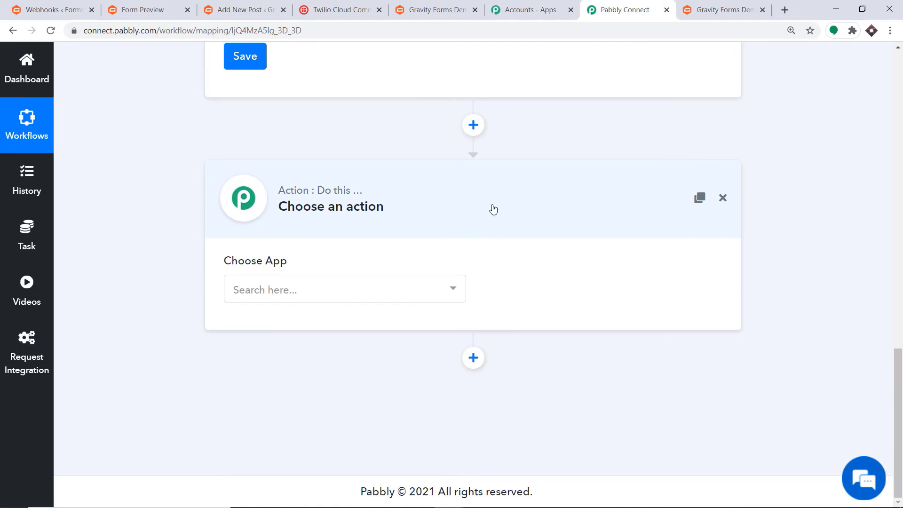
left_click(328, 289)
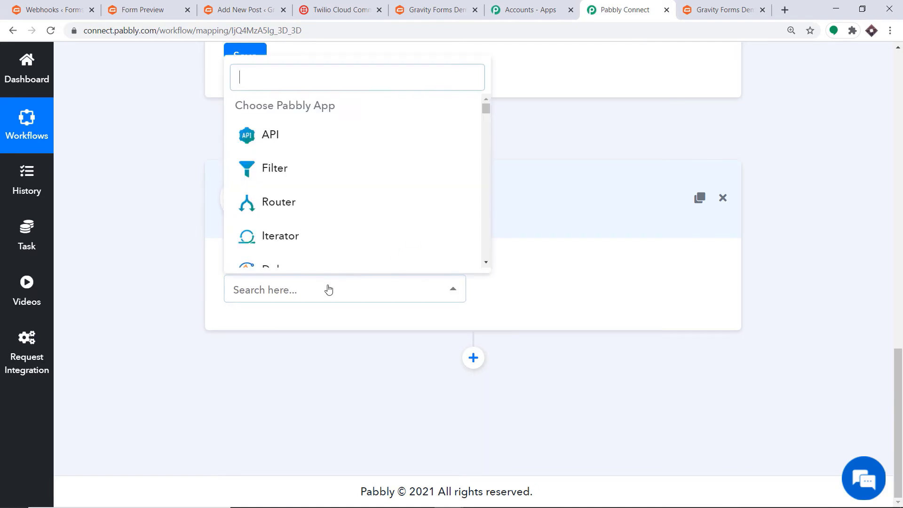
type("twili")
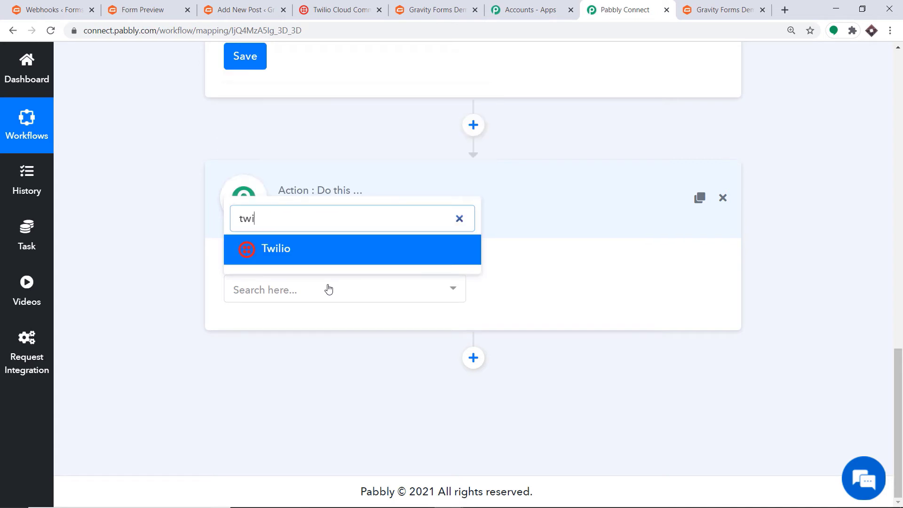
left_click(314, 252)
left_click(573, 290)
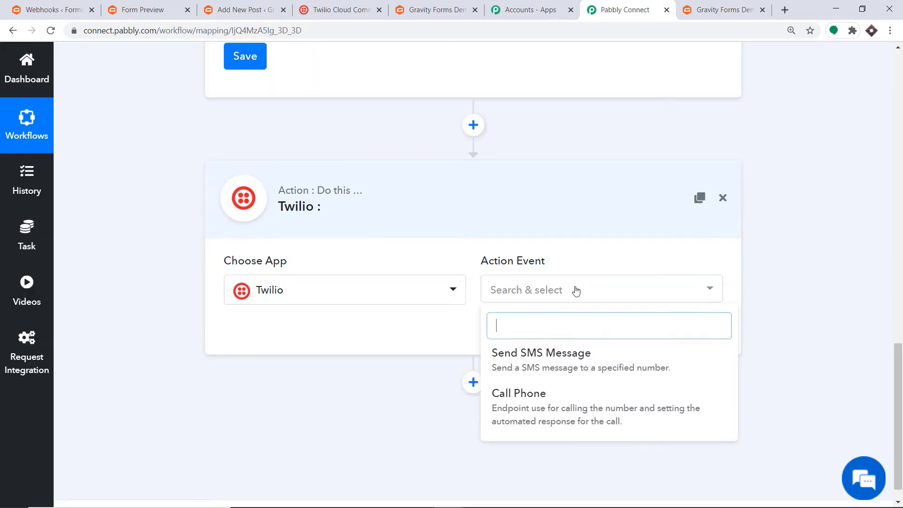
left_click(559, 365)
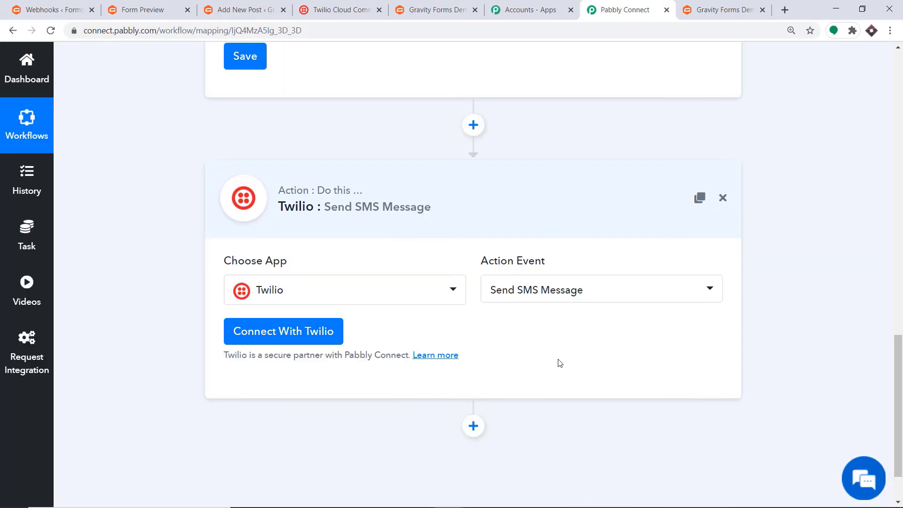
left_click(548, 291)
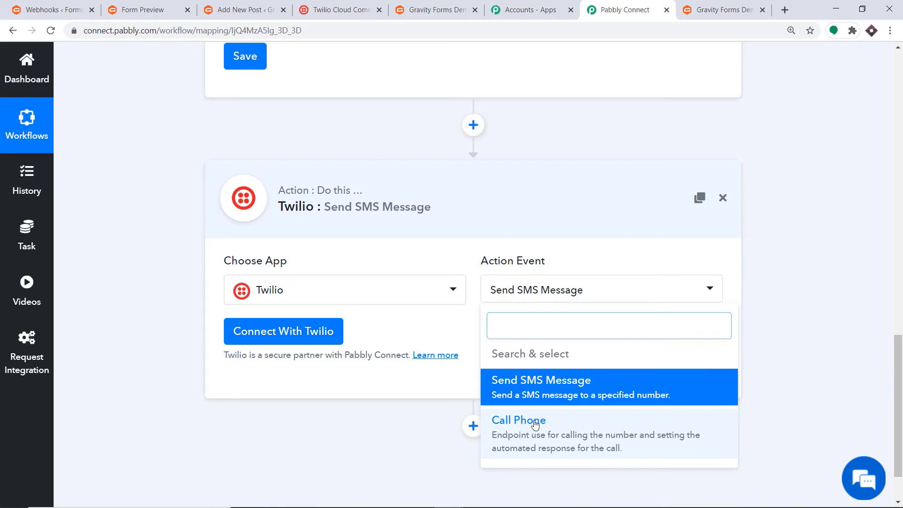
left_click(537, 396)
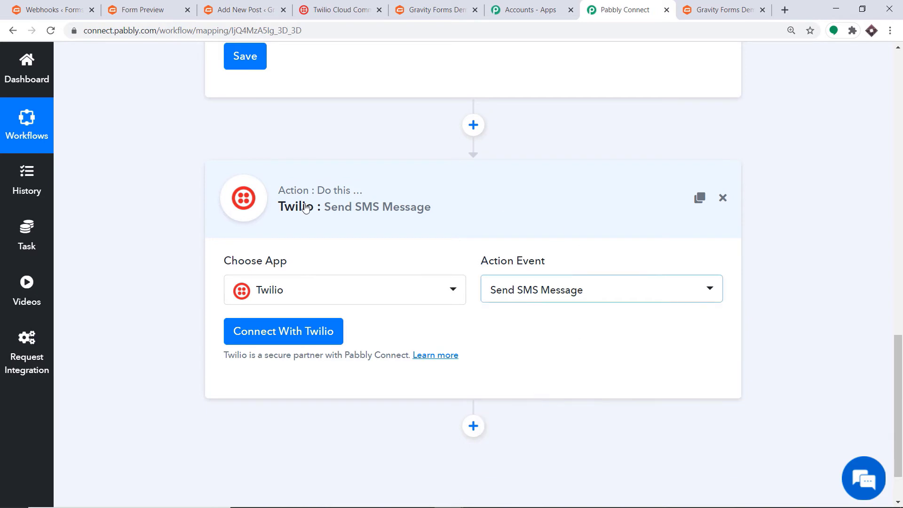
left_click(288, 341)
Bring up the empty Twilio Account SID and Authorization Token form, then go to the Twilio console
scroll(489, 245, "down", 2)
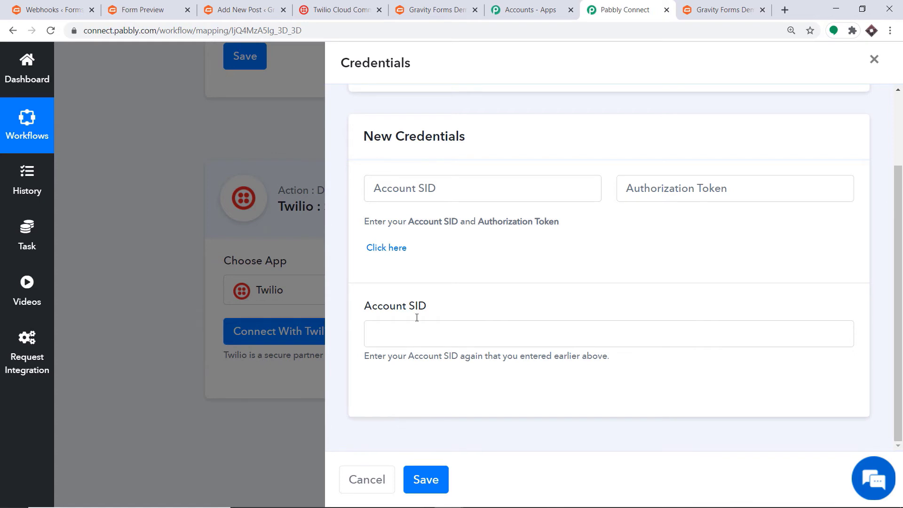
left_click(350, 5)
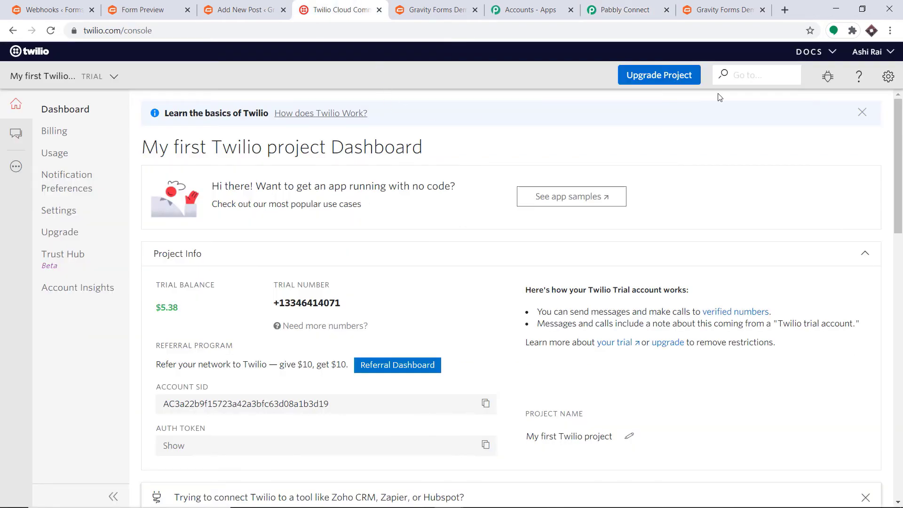
Unlock the Twilio project's General Settings by verifying with the account password
left_click(887, 78)
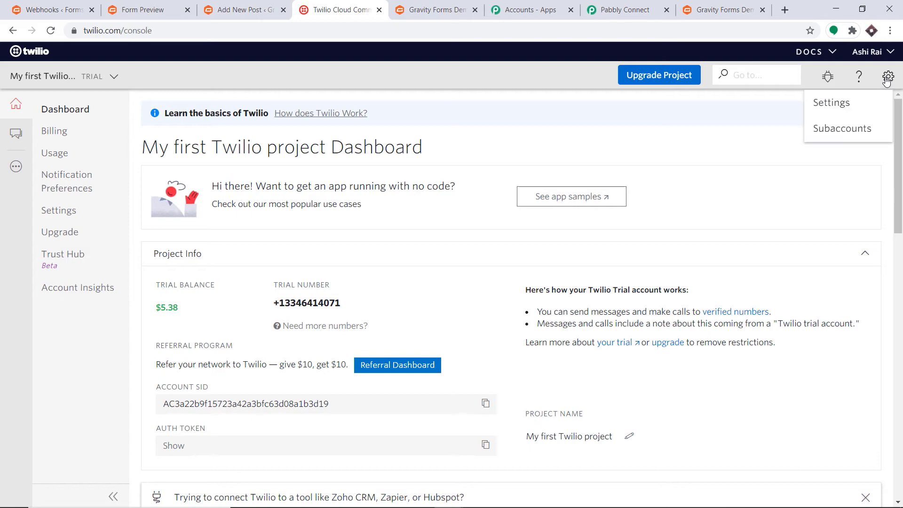
left_click(849, 103)
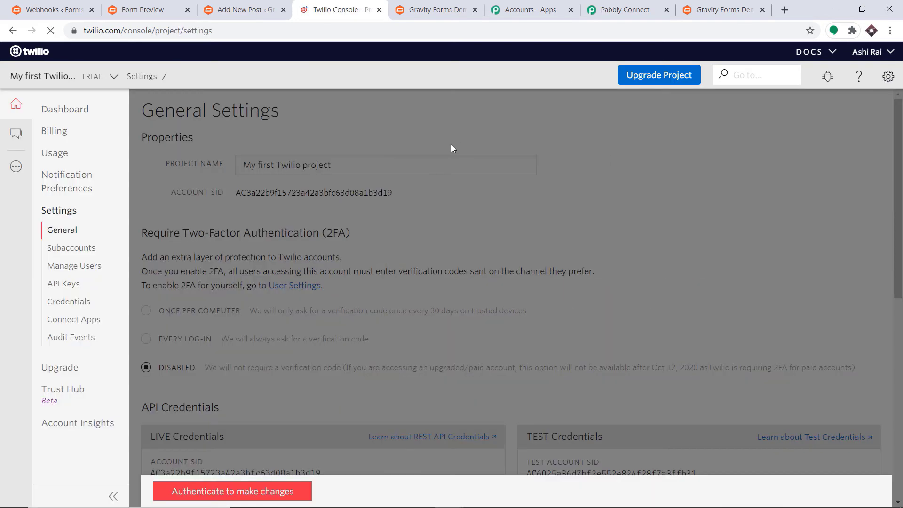
left_click(248, 492)
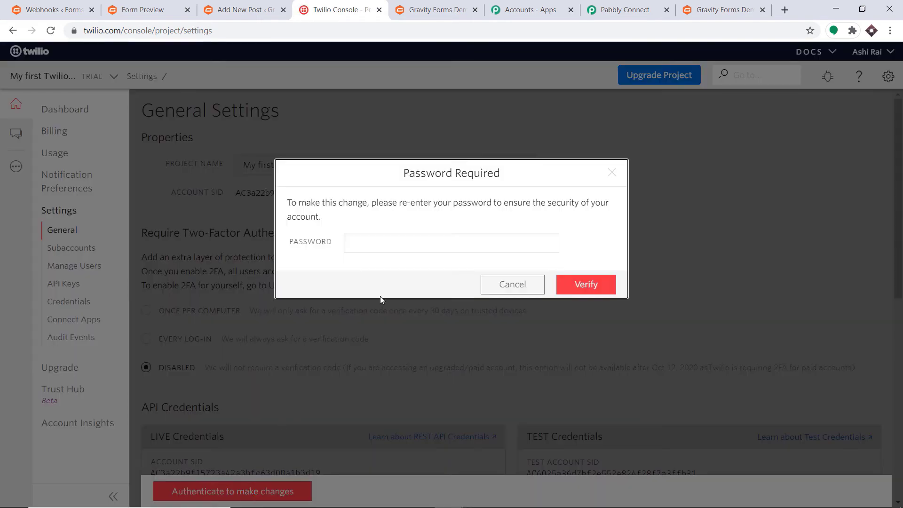
left_click(354, 246)
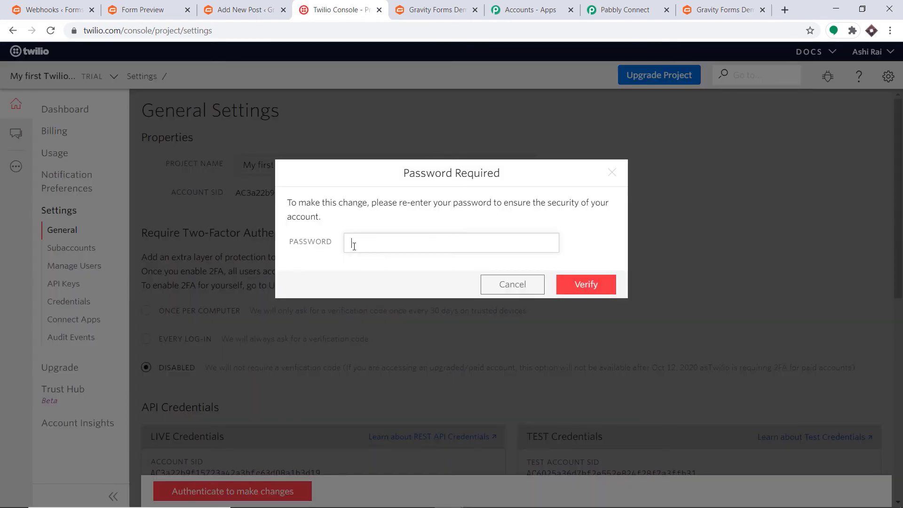
type("••••")
type("•••••••")
key("Return")
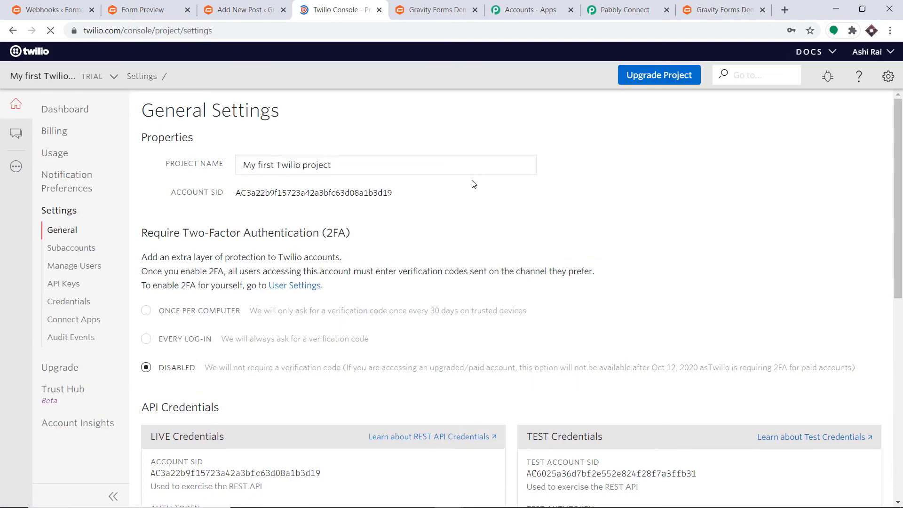
Copy the live Account SID from API Credentials and return to Pabbly's Account SID field
scroll(475, 184, "down", 3)
scroll(473, 183, "down", 1)
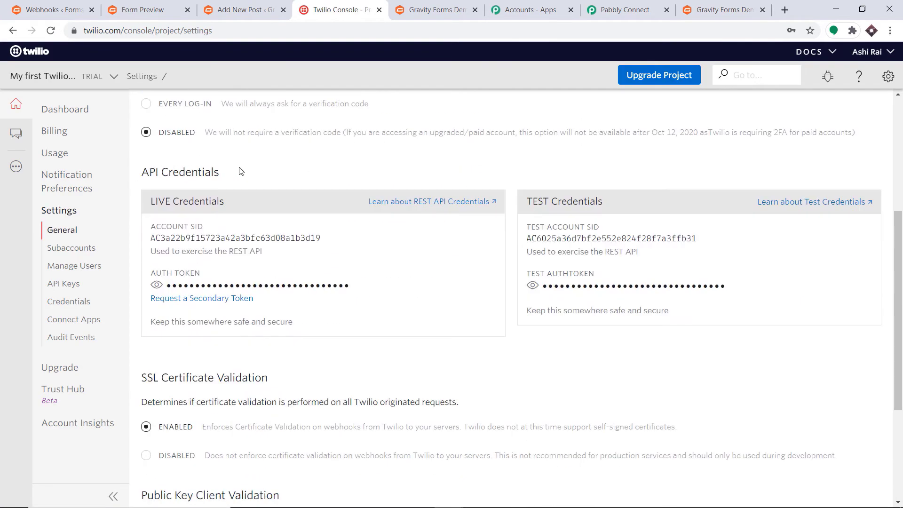
double_click(227, 233)
right_click(226, 234)
left_click(235, 243)
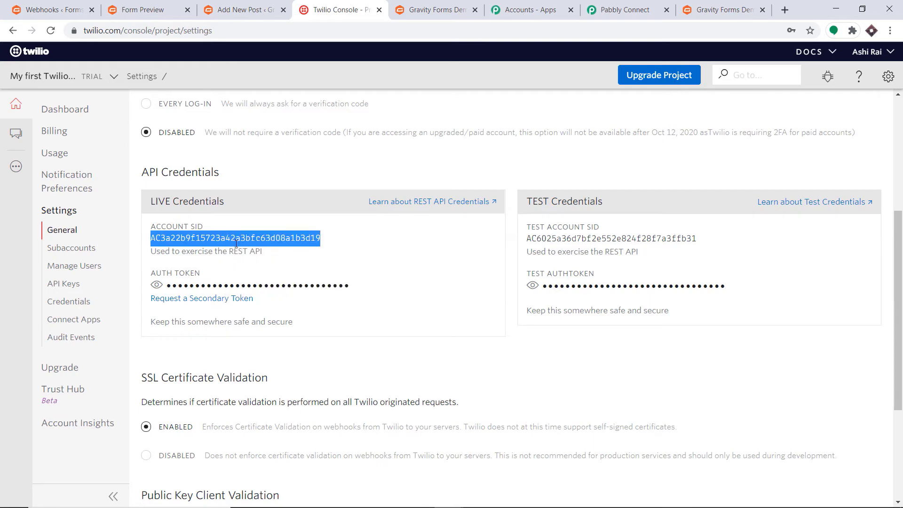
left_click(625, 9)
left_click(428, 191)
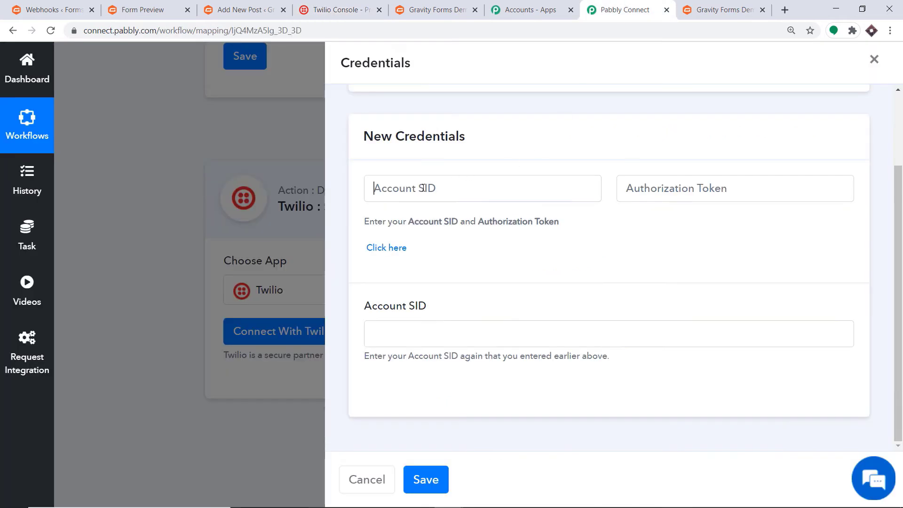
Paste the copied Twilio Account SID into Pabbly's Account SID field
right_click(427, 190)
left_click(461, 280)
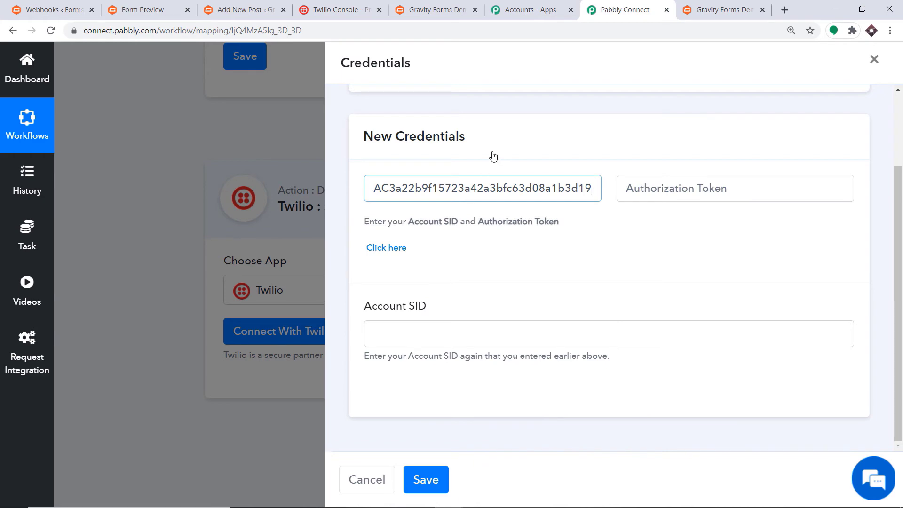
left_click(707, 187)
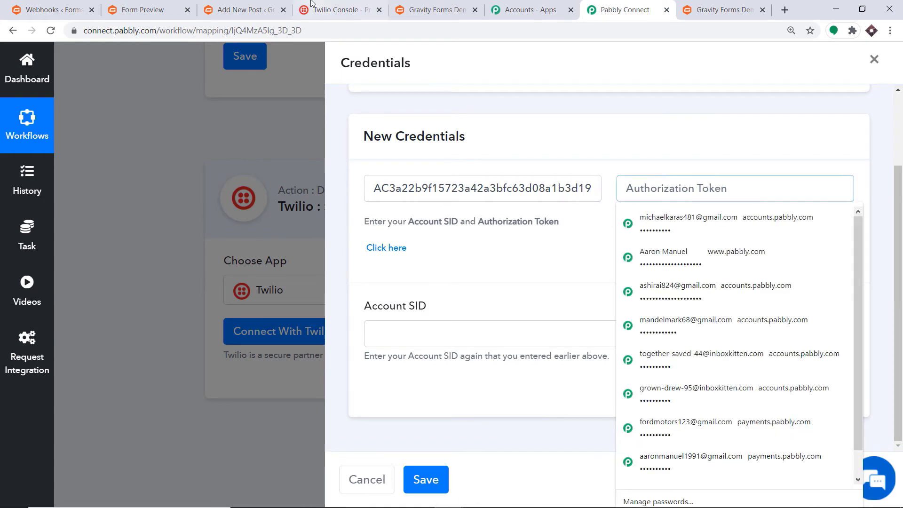
Reveal and copy Twilio's live auth token, then paste it into the Authorization Token field
left_click(324, 9)
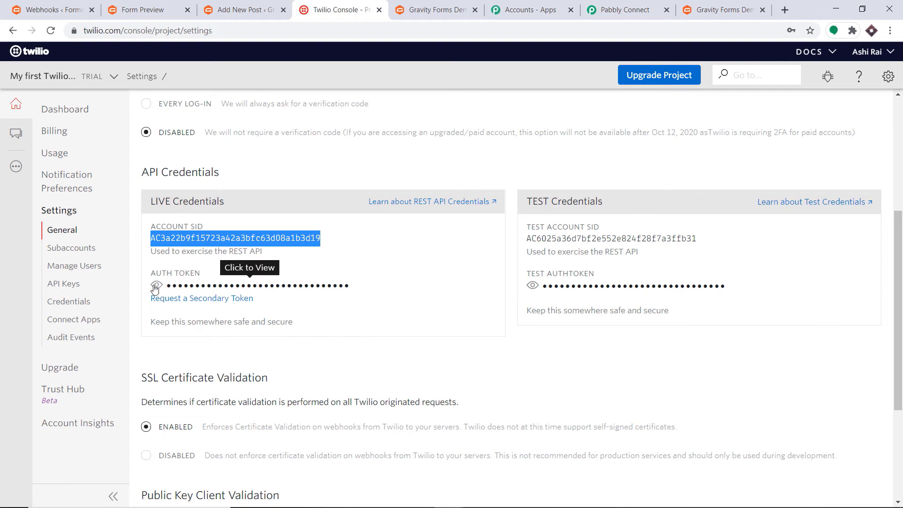
left_click(156, 286)
double_click(216, 284)
right_click(216, 285)
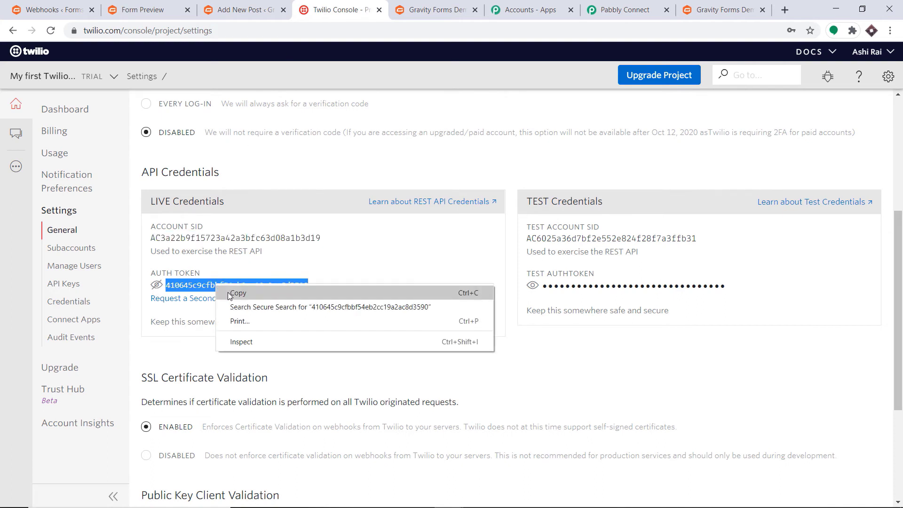
left_click(236, 296)
left_click(621, 10)
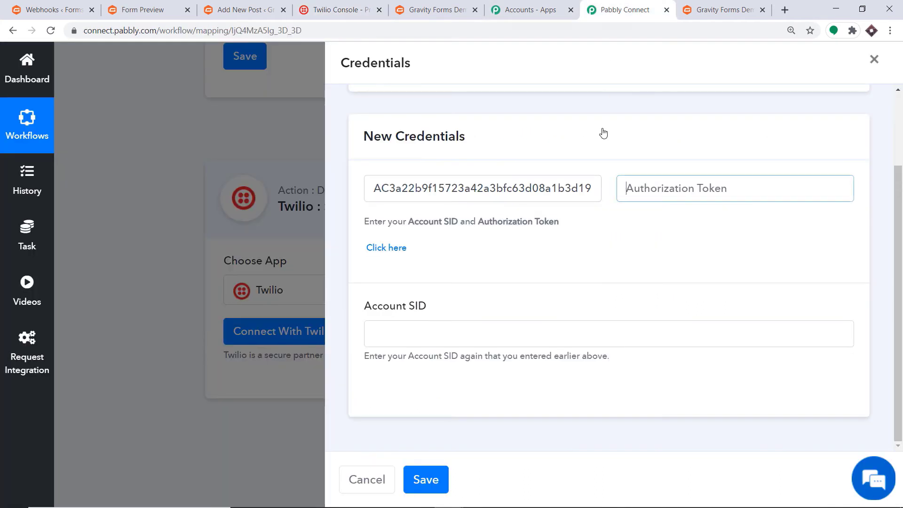
left_click(635, 185)
right_click(636, 187)
left_click(662, 314)
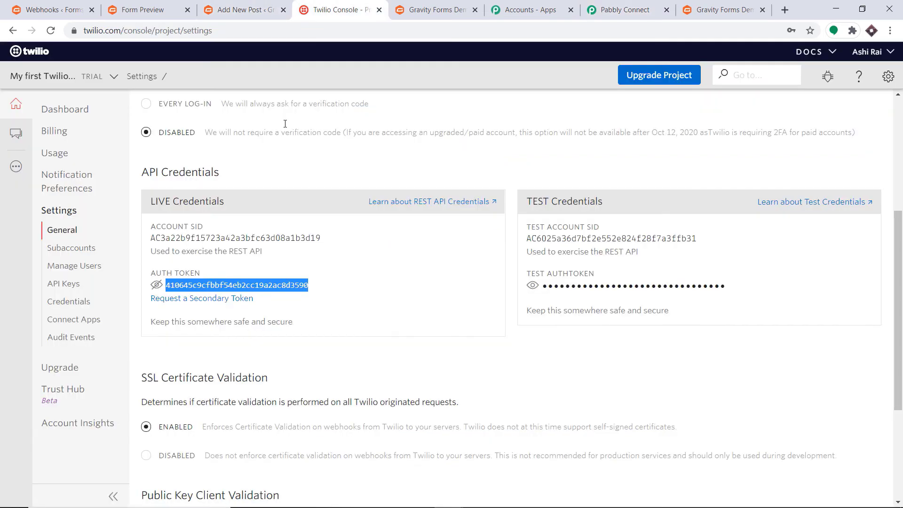
Copy the Account SID again into the confirm Account SID field and save the credentials
left_click(338, 9)
double_click(233, 237)
right_click(294, 237)
left_click(310, 241)
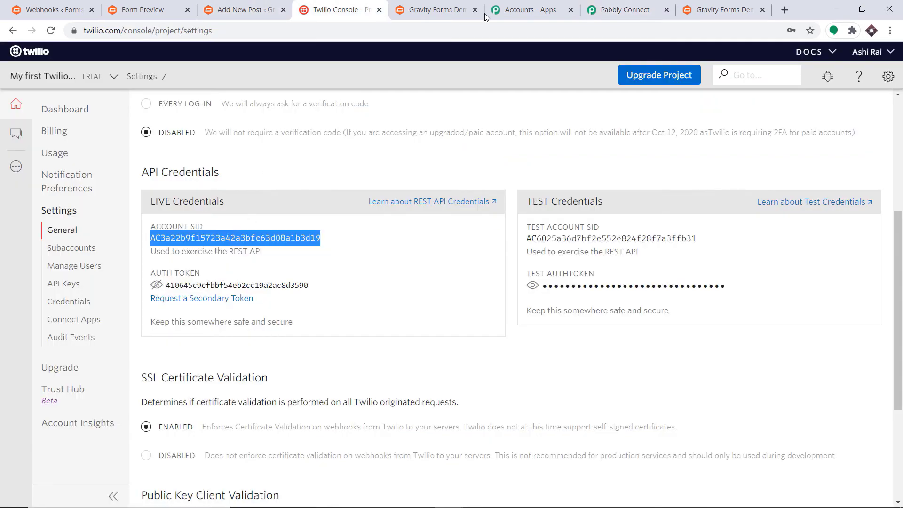
left_click(626, 10)
left_click(402, 332)
right_click(403, 332)
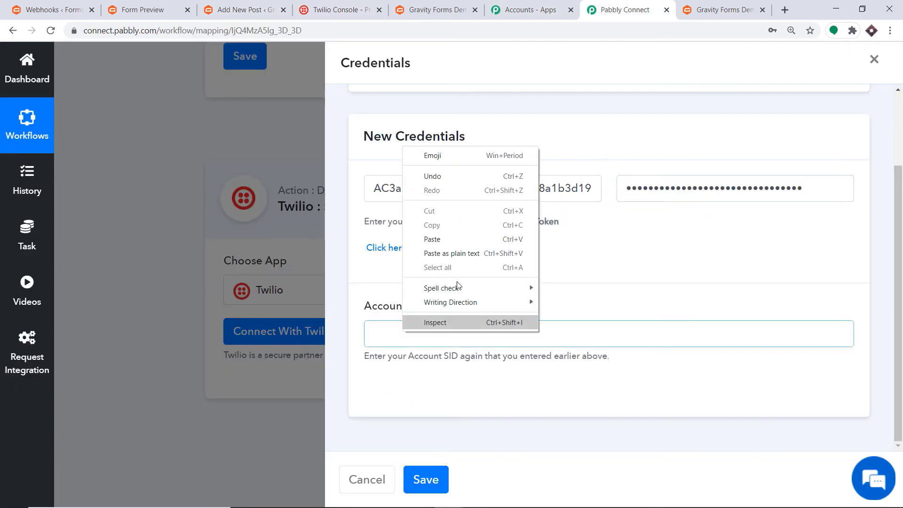
left_click(432, 238)
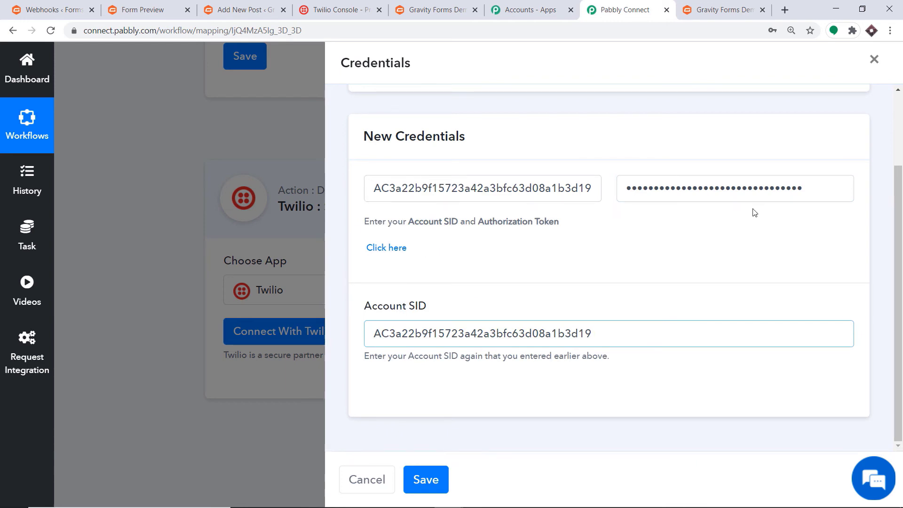
left_click(447, 477)
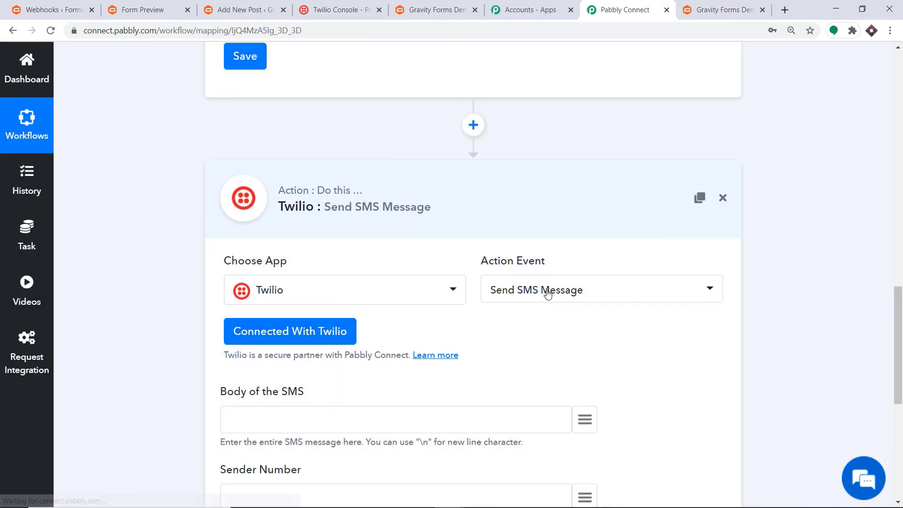
Type 'Hello Mr' in the SMS body and map the Gravity Forms 1.3 and 1.6 name fields after it
scroll(572, 223, "down", 4)
scroll(541, 226, "down", 1)
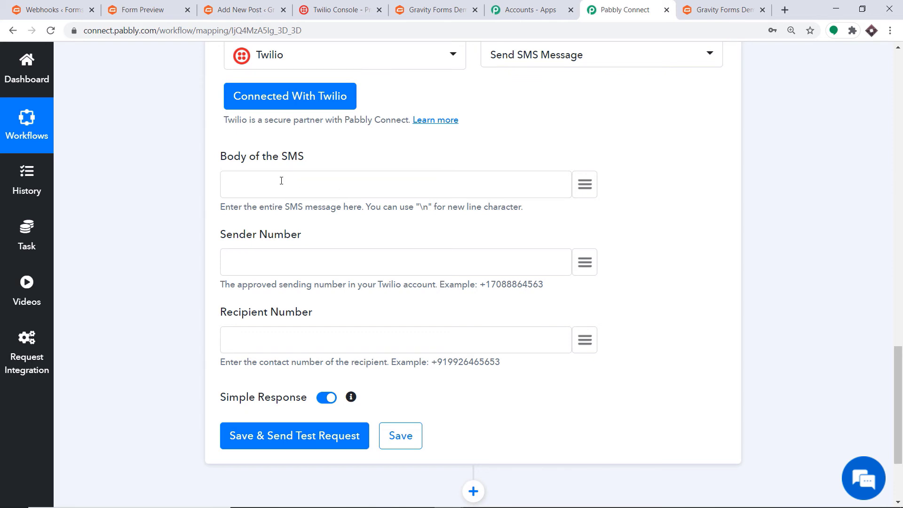
type("Hello Mr")
left_click(587, 185)
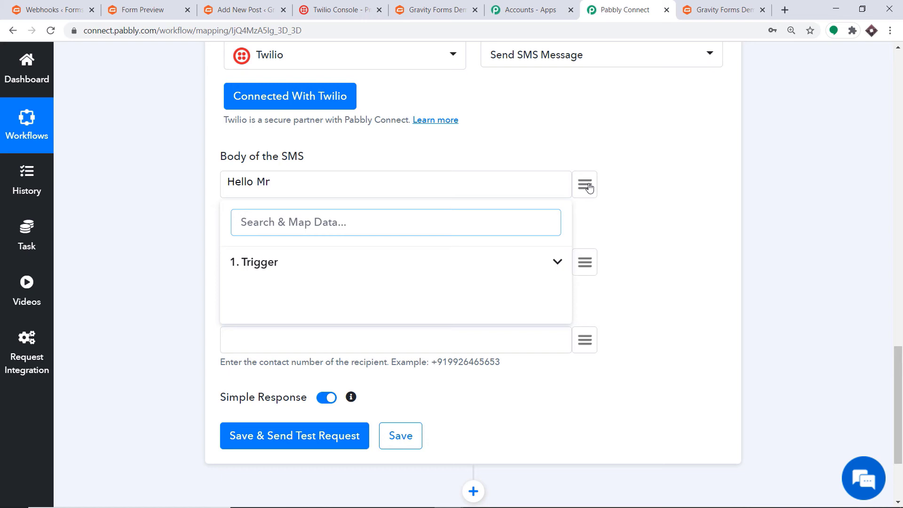
left_click(266, 267)
scroll(396, 264, "down", 5)
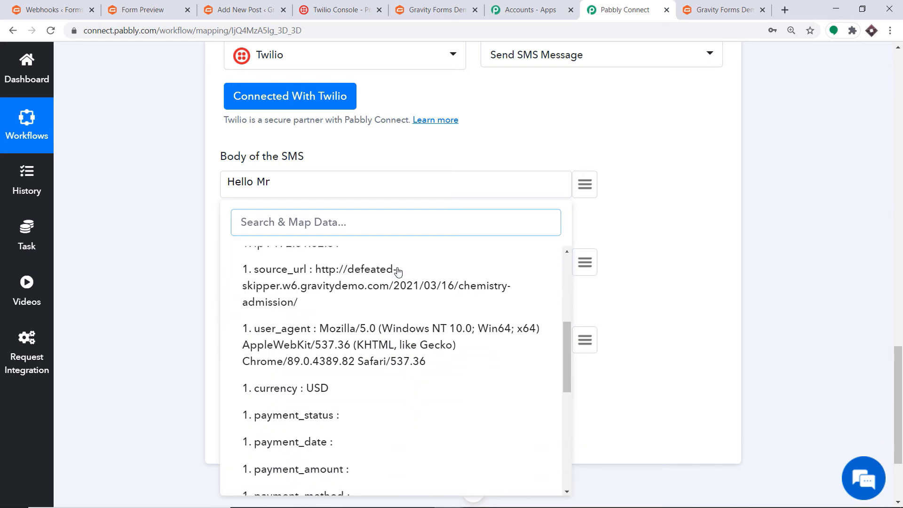
scroll(397, 272, "down", 8)
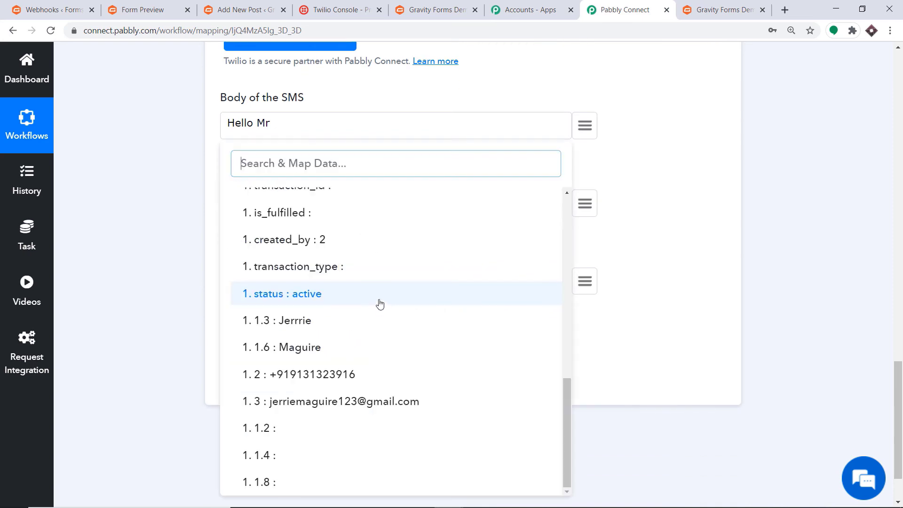
left_click(319, 326)
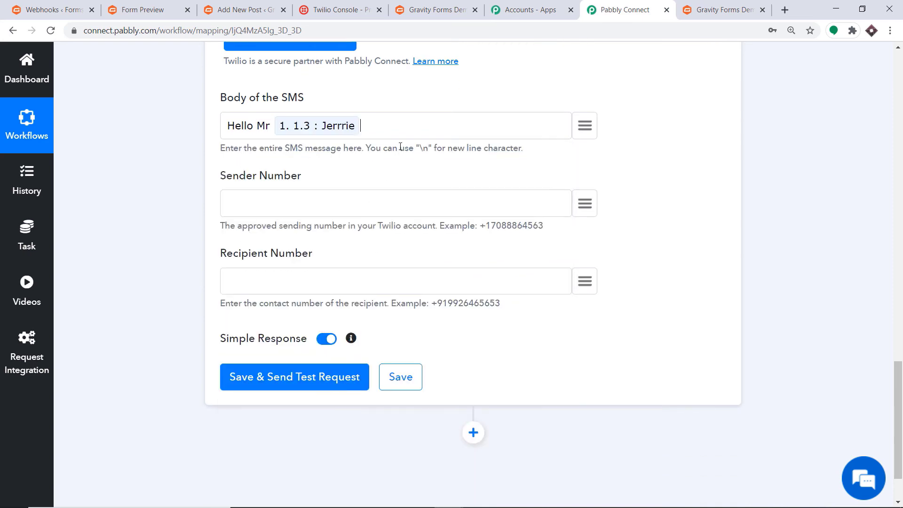
left_click(584, 126)
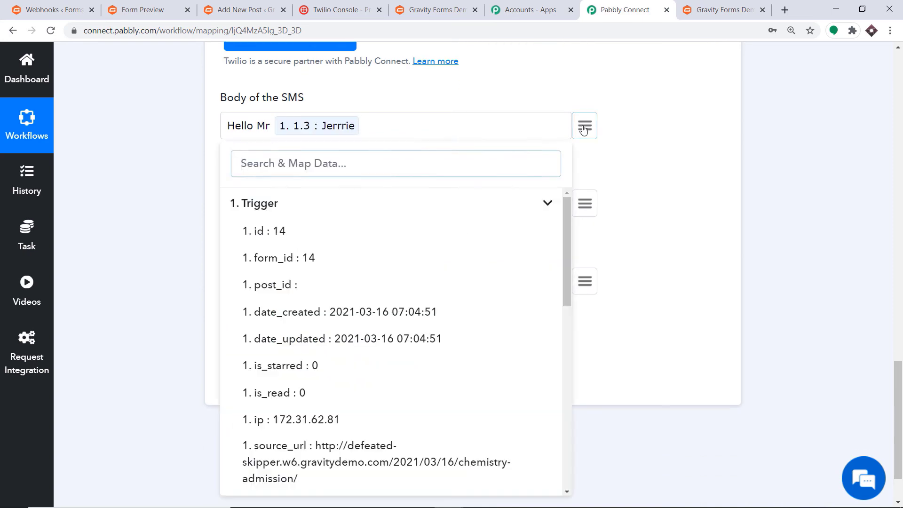
scroll(422, 276, "down", 1)
scroll(422, 282, "down", 10)
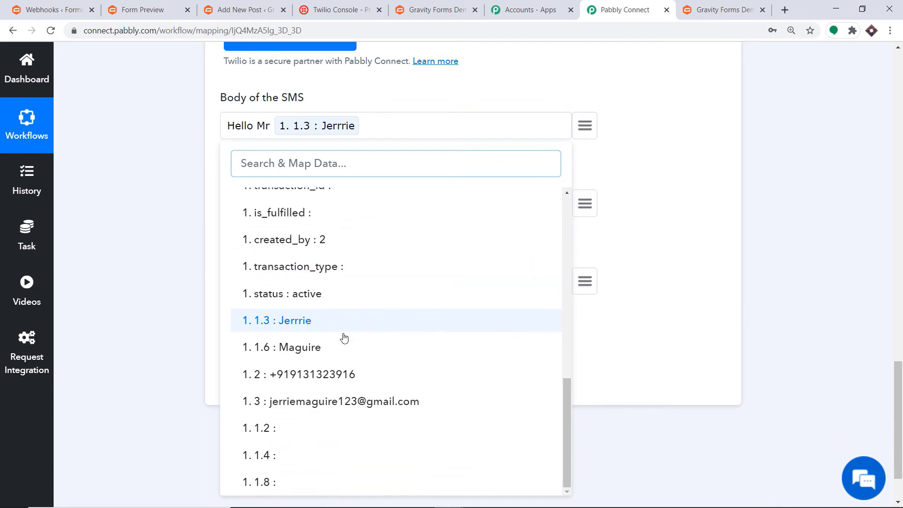
left_click(323, 350)
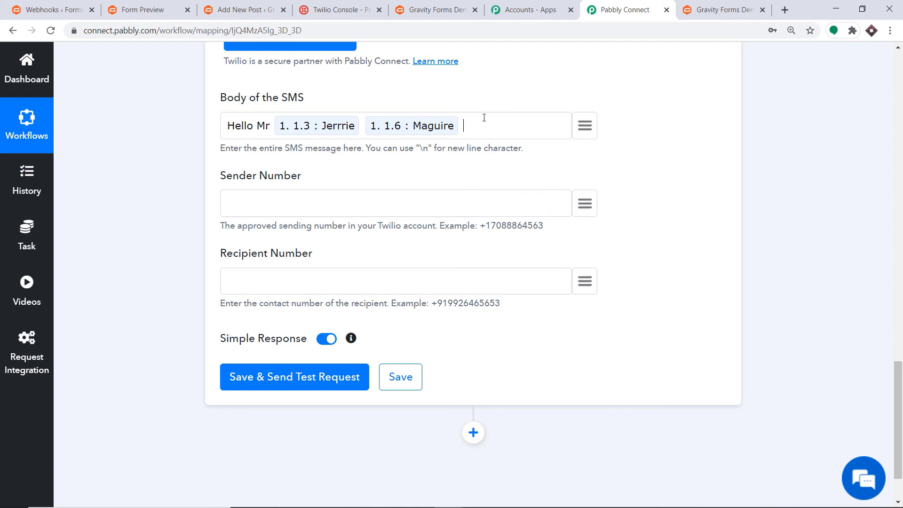
Add a new line: 'Thank you for registering for Chemistry Classes. You will be getting study materials on this email'
type("\\n")
left_click(585, 126)
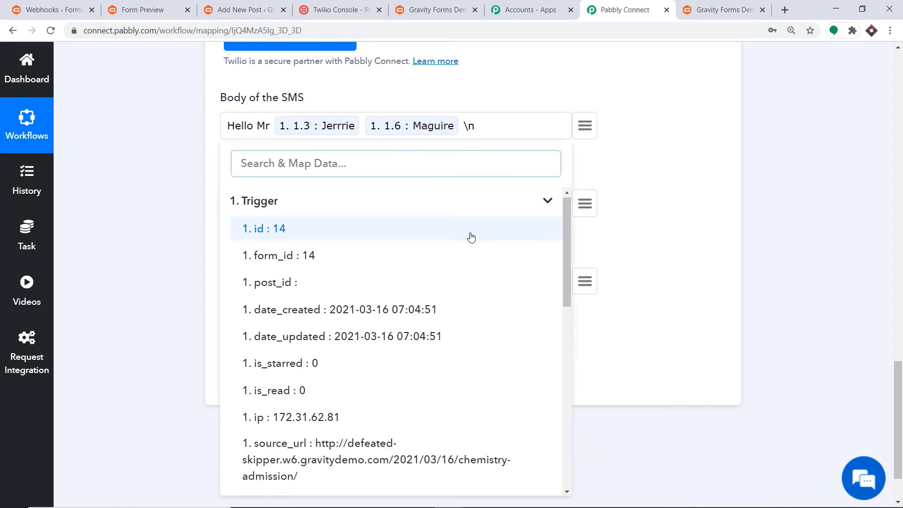
scroll(476, 226, "down", 1)
left_click(493, 128)
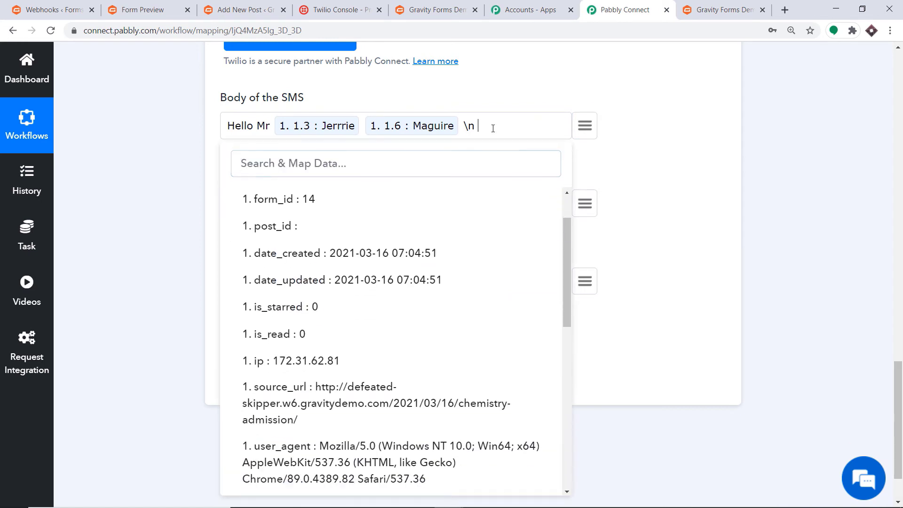
type("than")
key("BackSpace")
key("BackSpace")
key("BackSpace")
key("BackSpace")
type("Thank you for rea")
type("ister")
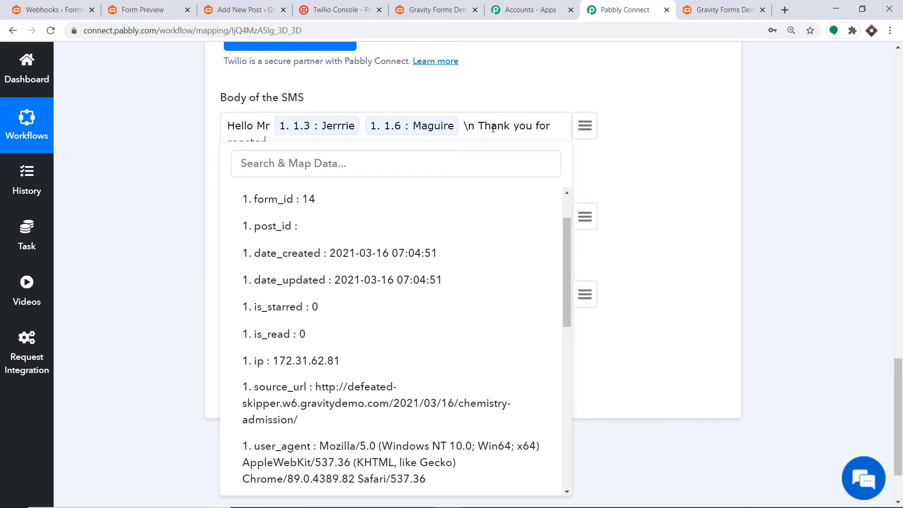
type("ing for Chemistry Classes.")
left_click(590, 92)
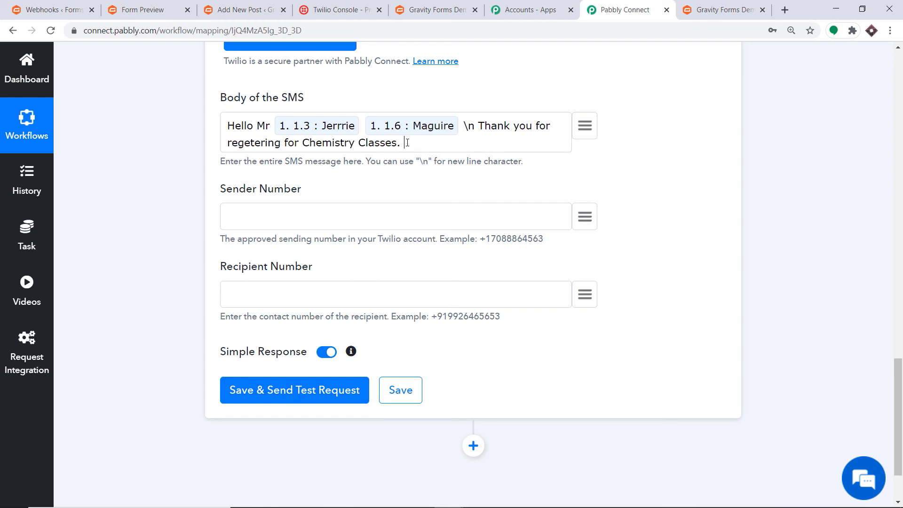
type("You will be getting")
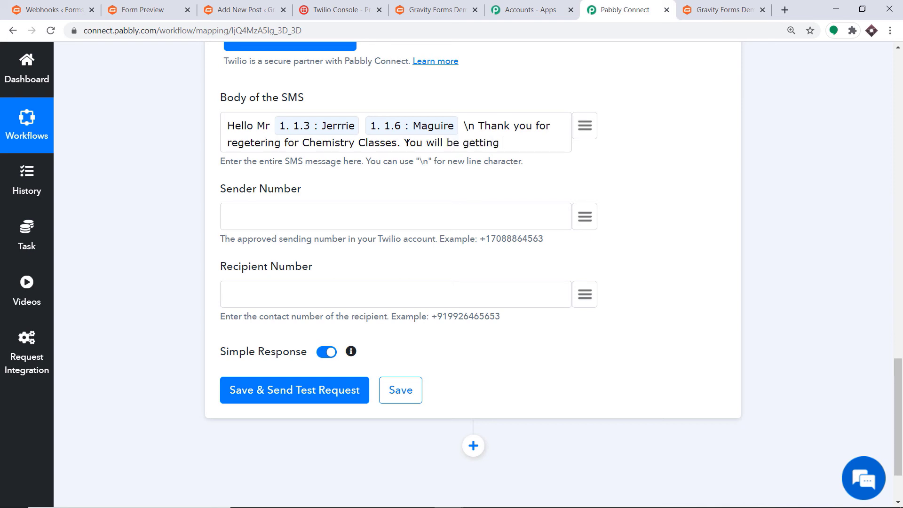
type(" study materials")
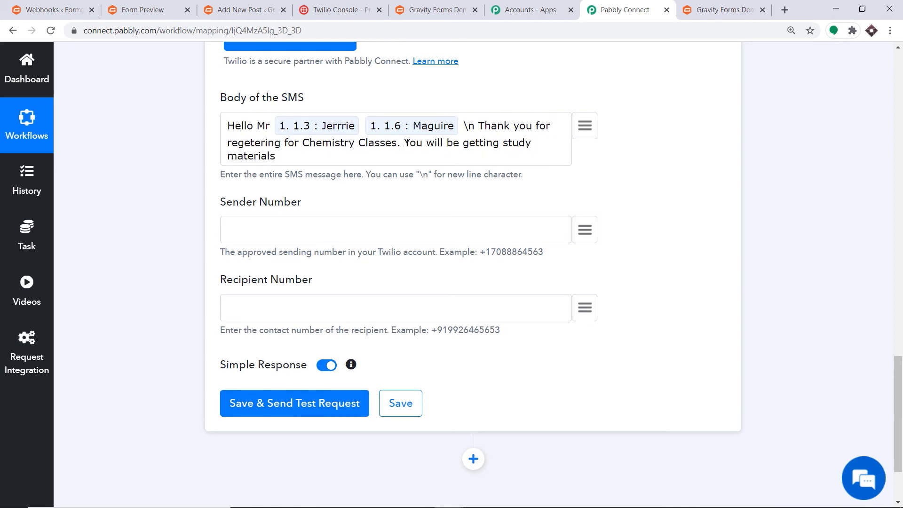
left_click(250, 144)
key("BackSpace")
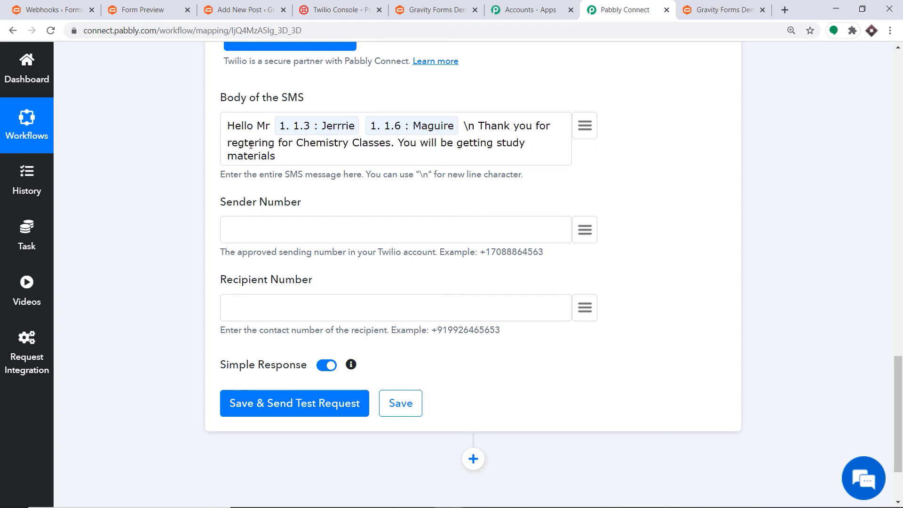
type("ials ")
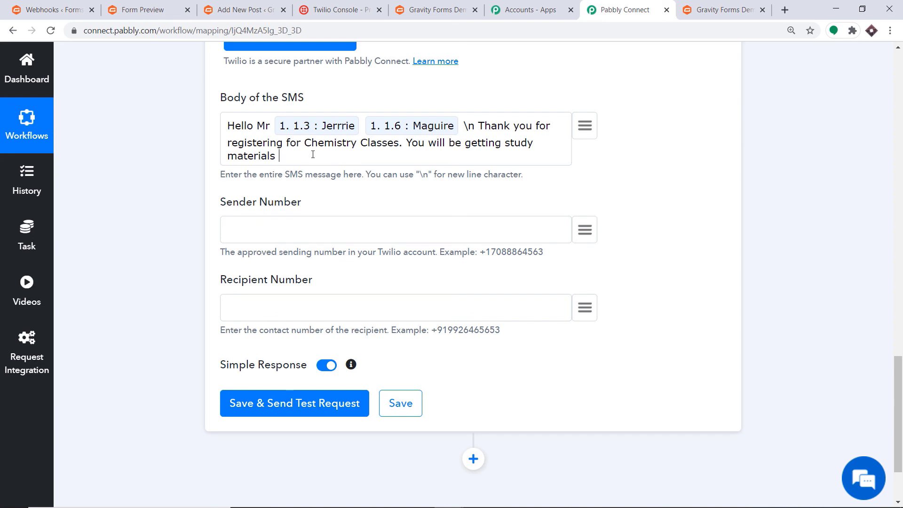
type("on this email")
Append the submitter's mapped email field to the end of the SMS body
left_click(585, 125)
scroll(473, 301, "down", 5)
scroll(468, 312, "down", 4)
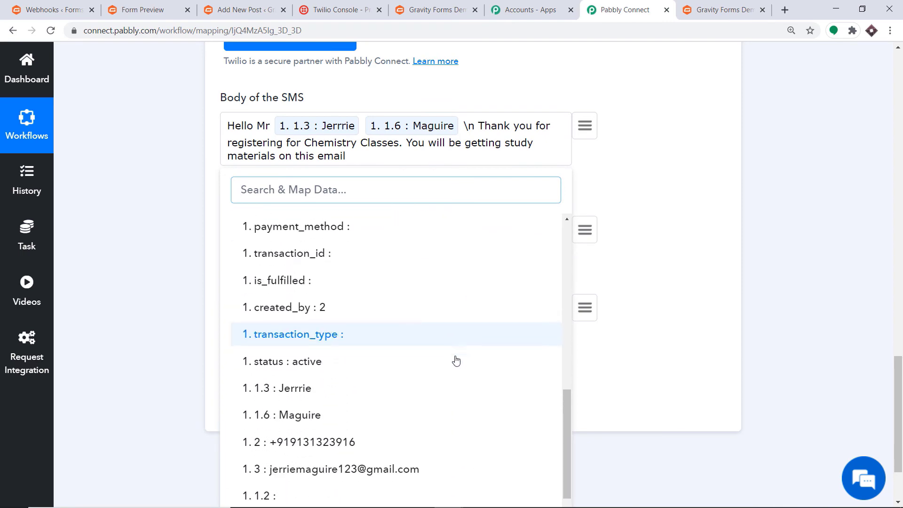
left_click(380, 425)
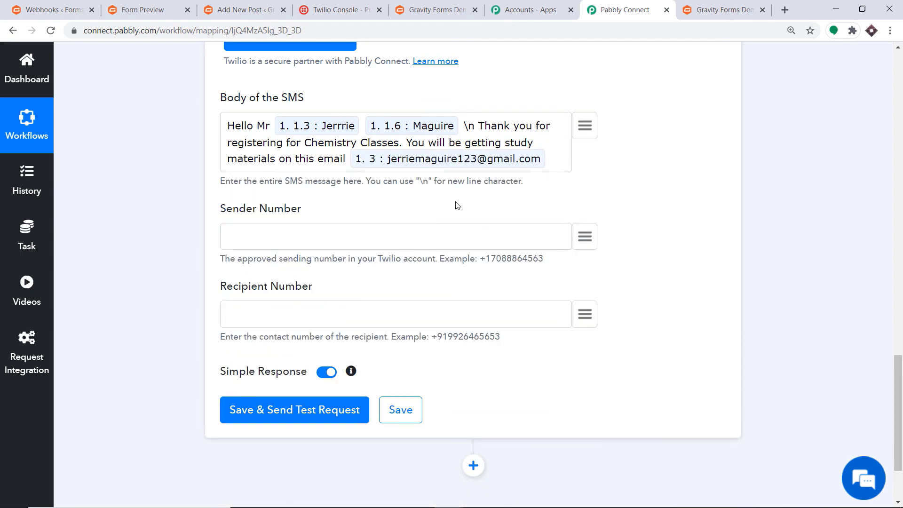
left_click(318, 239)
Paste the Twilio number as Sender Number and map the form's phone field 1.2 as Recipient Number
key("ctrl+v")
left_click(583, 312)
left_click(288, 408)
scroll(352, 341, "down", 2)
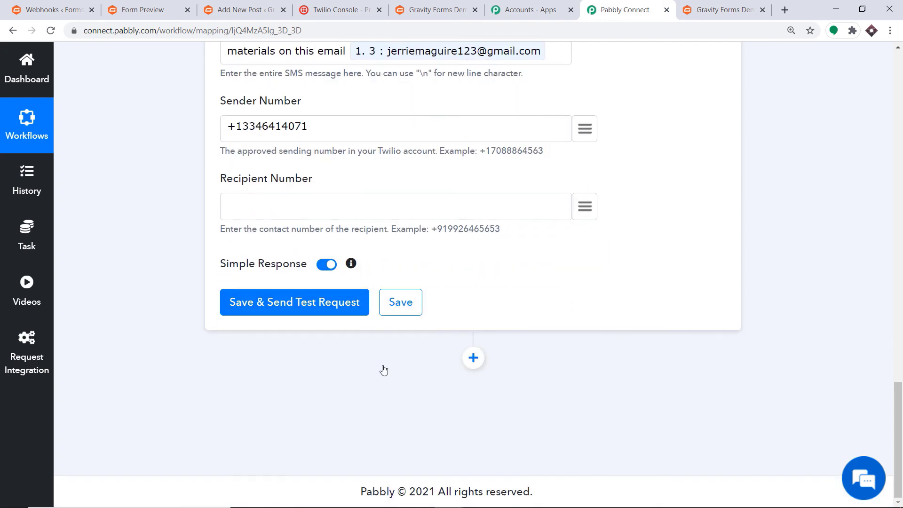
scroll(421, 353, "down", 5)
scroll(426, 372, "down", 8)
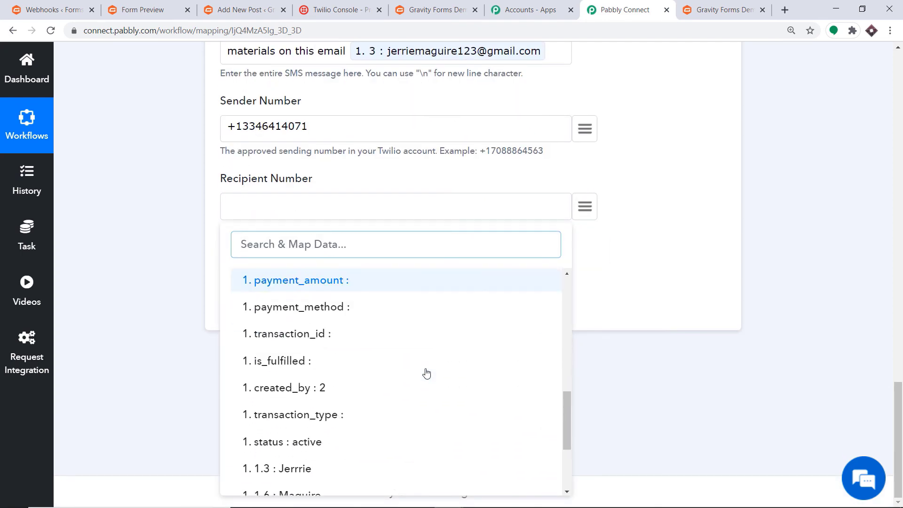
left_click(373, 394)
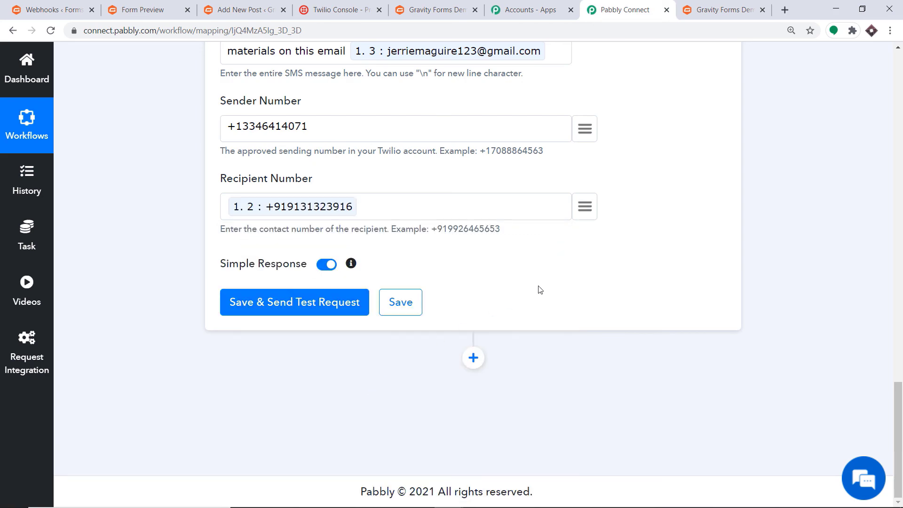
scroll(540, 288, "up", 1)
scroll(532, 268, "up", 2)
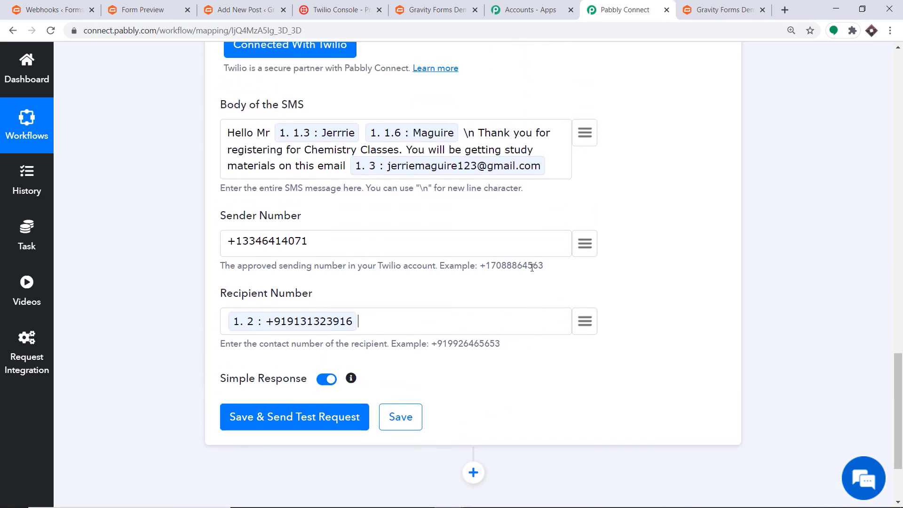
scroll(529, 264, "down", 2)
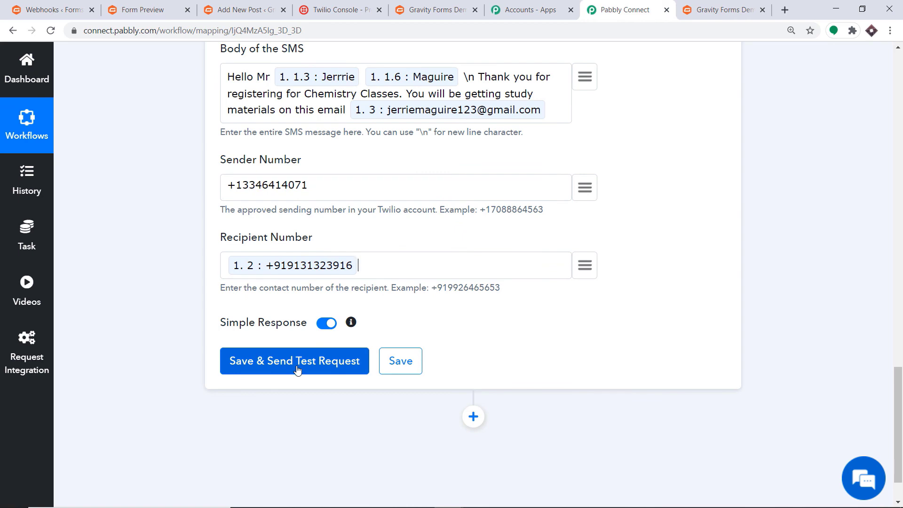
Save and send a Twilio test SMS, review the API response, and collapse the Twilio action
left_click(296, 367)
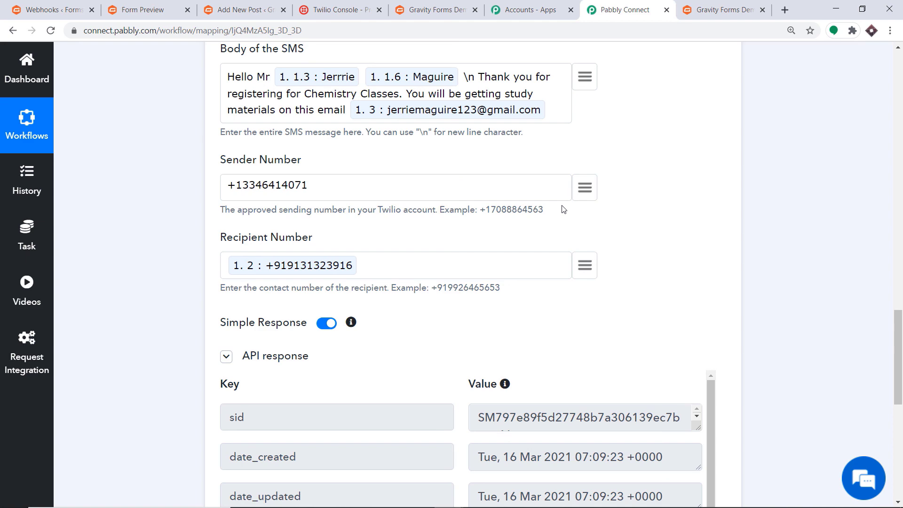
scroll(888, 273, "up", 8)
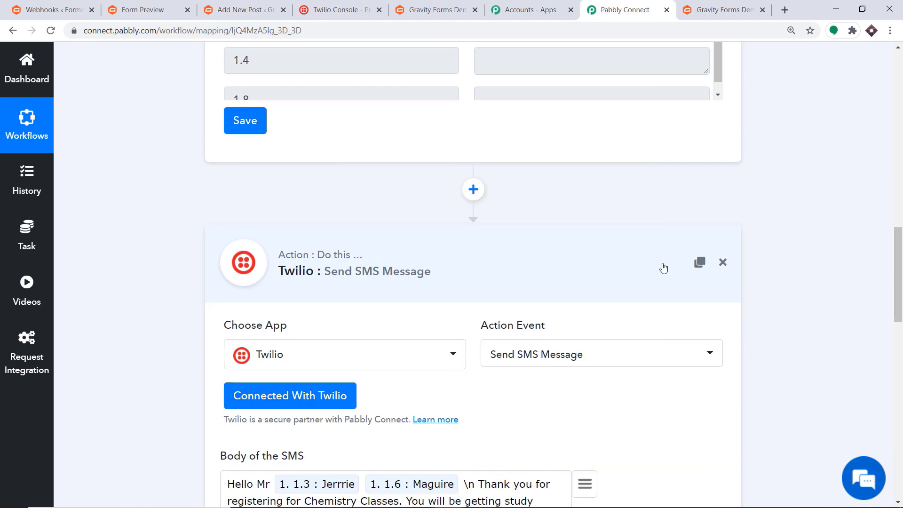
left_click(421, 268)
scroll(901, 207, "up", 11)
scroll(901, 207, "up", 5)
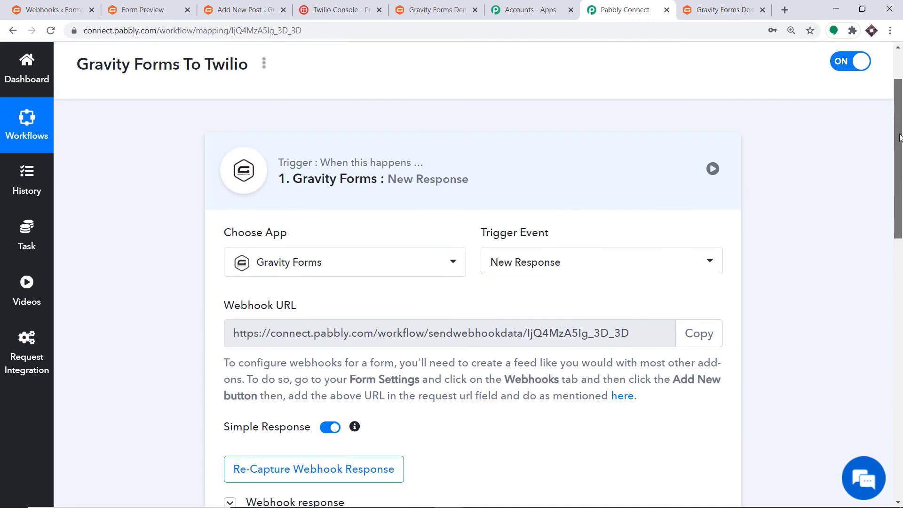